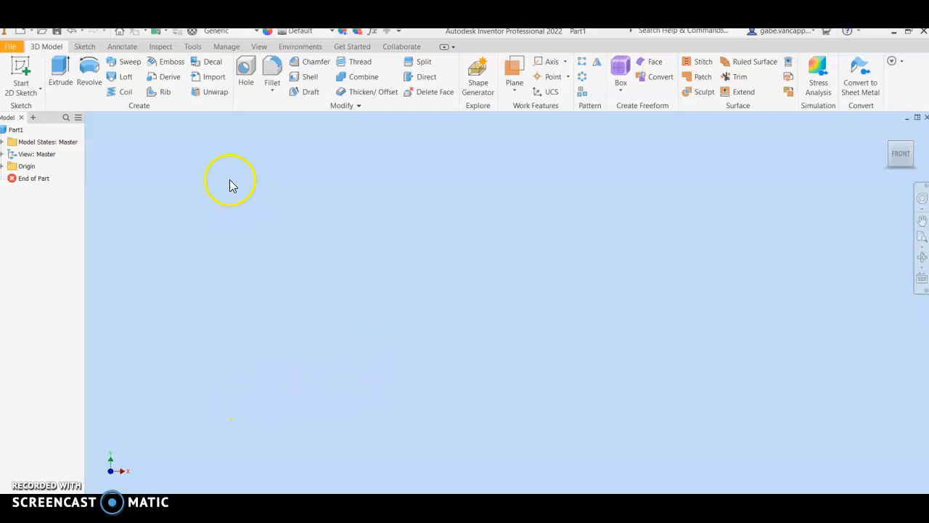
Sketch a 0.625 in diameter circle centred on the origin of the front plane and finish the sketch
{"action": "left_click", "coordinate": [20, 67]}
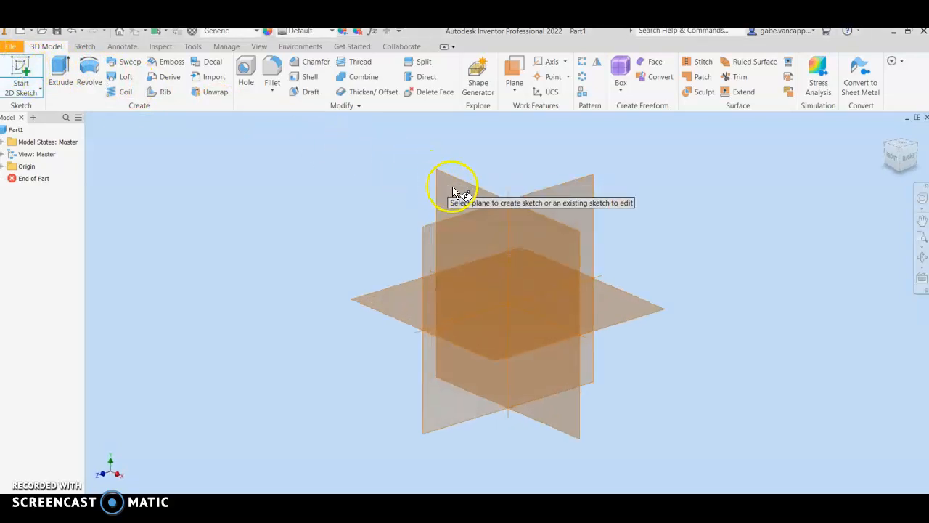
{"action": "left_click", "coordinate": [450, 184]}
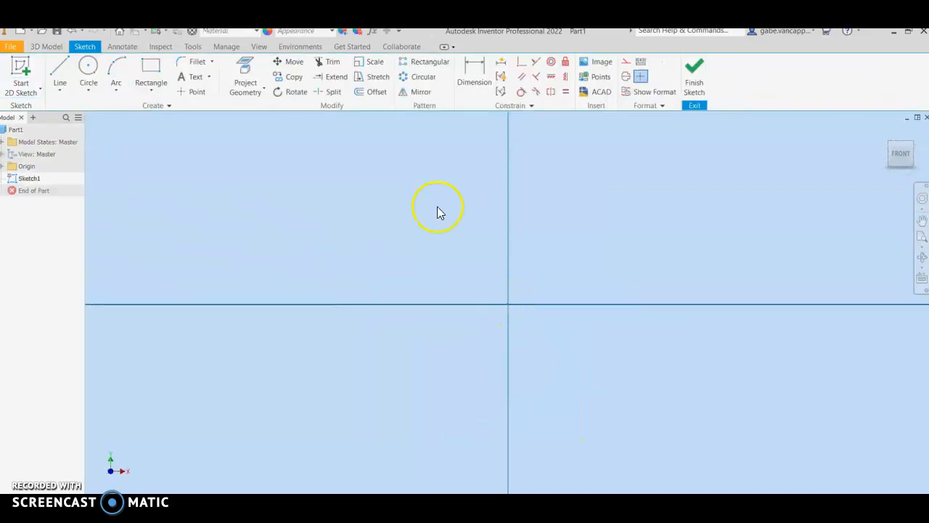
{"action": "left_click", "coordinate": [89, 67]}
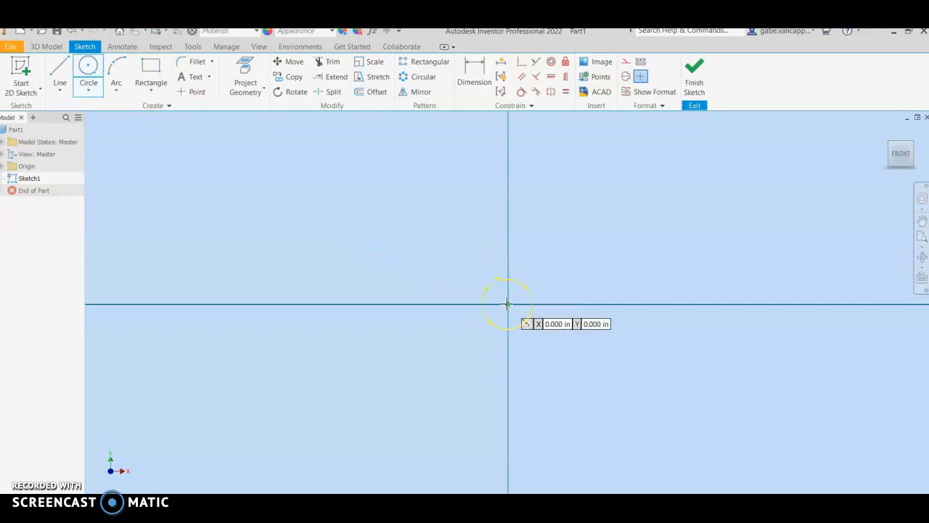
{"action": "scroll", "coordinate": [506, 304], "scroll_direction": "up", "scroll_amount": 2}
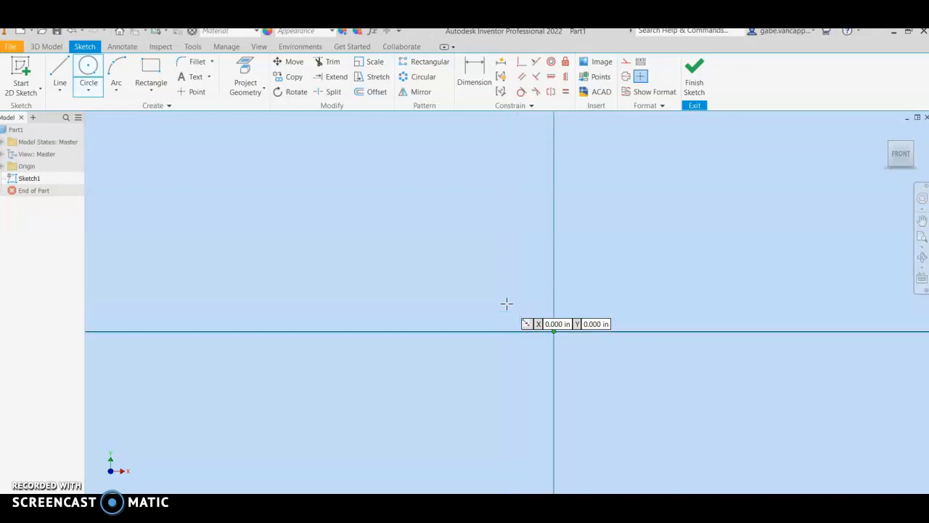
{"action": "middle_click_drag", "start_coordinate": [507, 303], "coordinate": [395, 235]}
{"action": "left_click", "coordinate": [442, 263]}
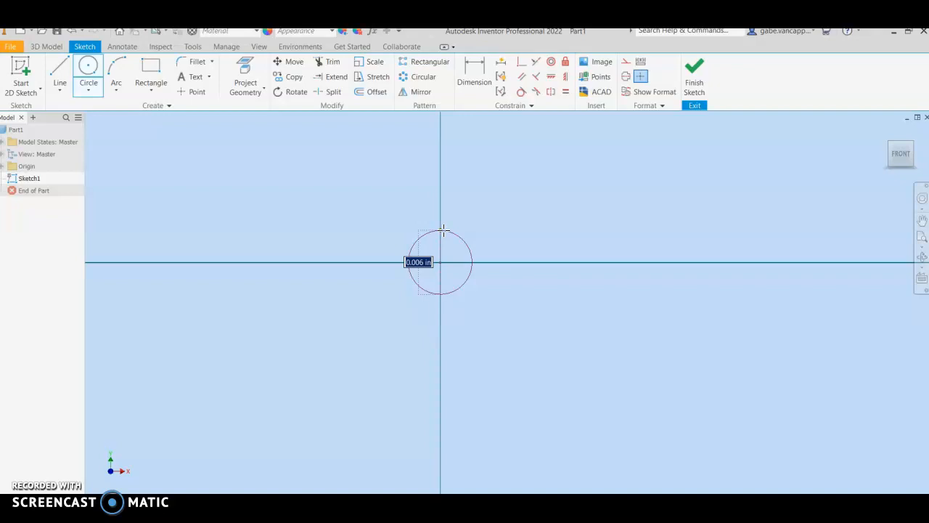
{"action": "type", "text": ".625"}
{"action": "left_click", "coordinate": [534, 238]}
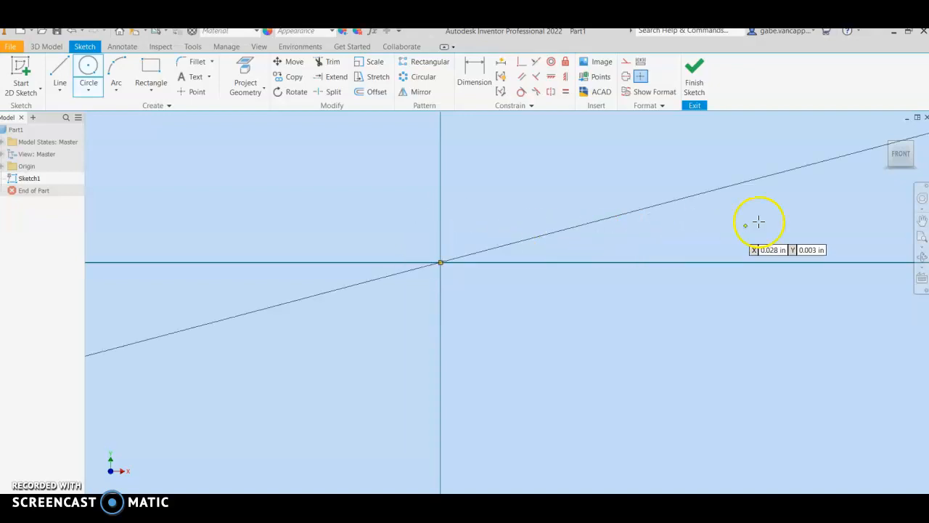
{"action": "left_click", "coordinate": [898, 153]}
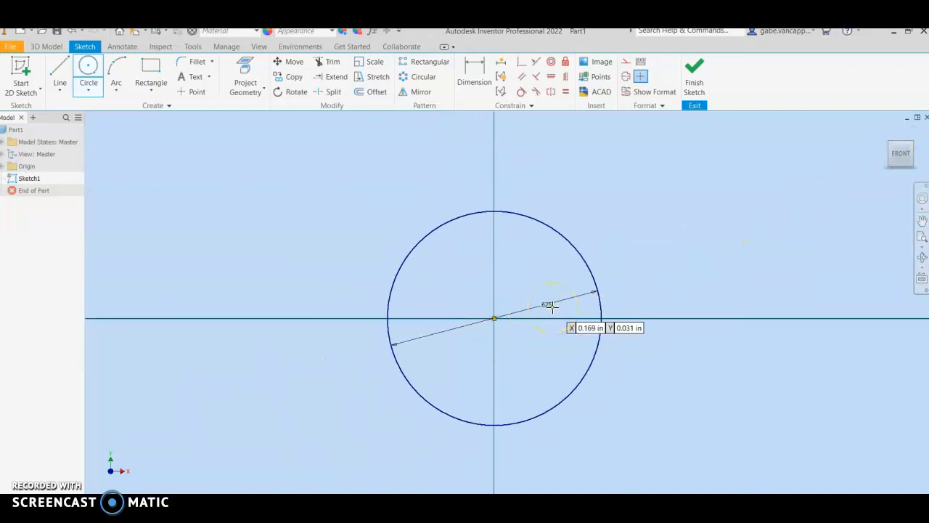
{"action": "left_click", "coordinate": [642, 217]}
{"action": "right_click", "coordinate": [642, 217]}
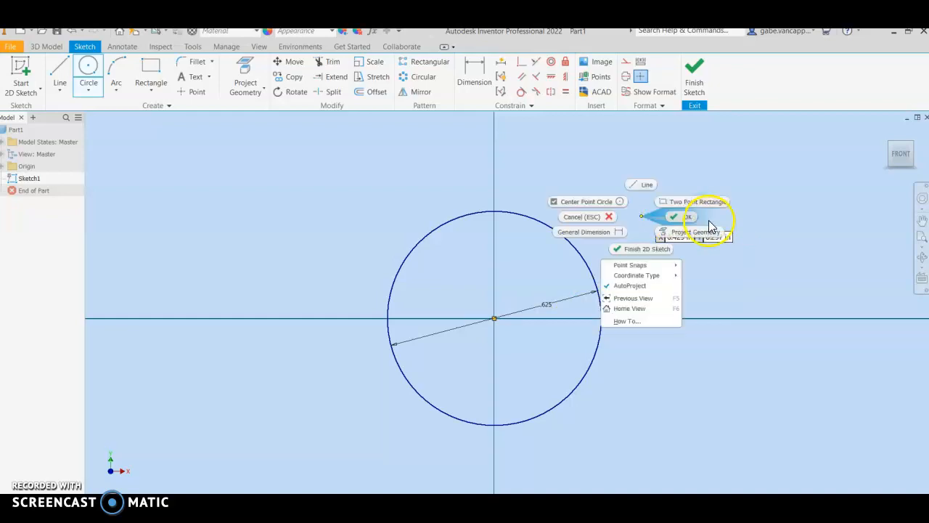
{"action": "left_click", "coordinate": [674, 219]}
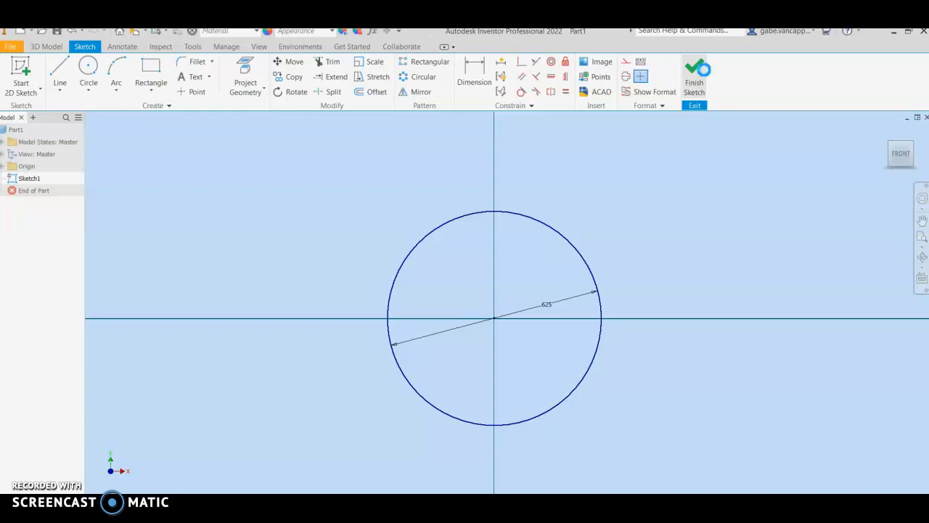
{"action": "left_click", "coordinate": [702, 76]}
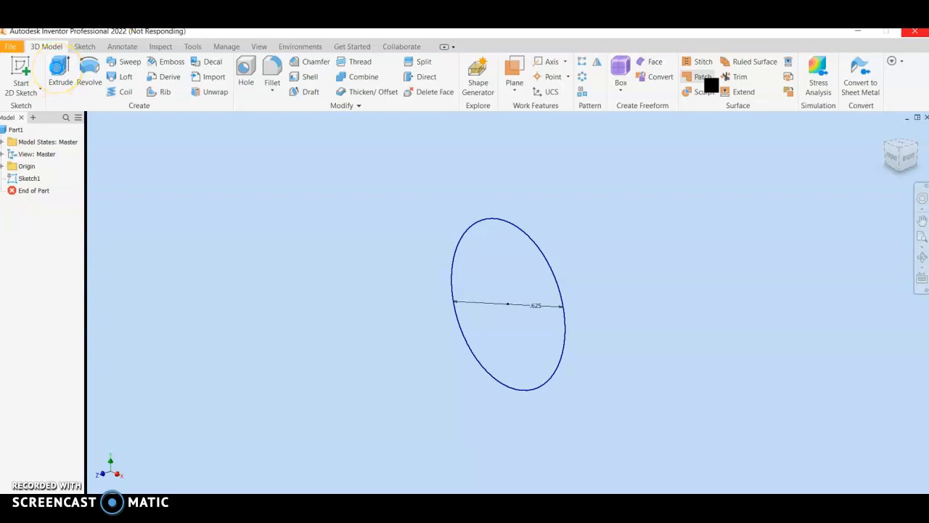
Extrude the circle symmetrically about the sketch plane to a total length of 6 in
{"action": "left_click", "coordinate": [64, 65]}
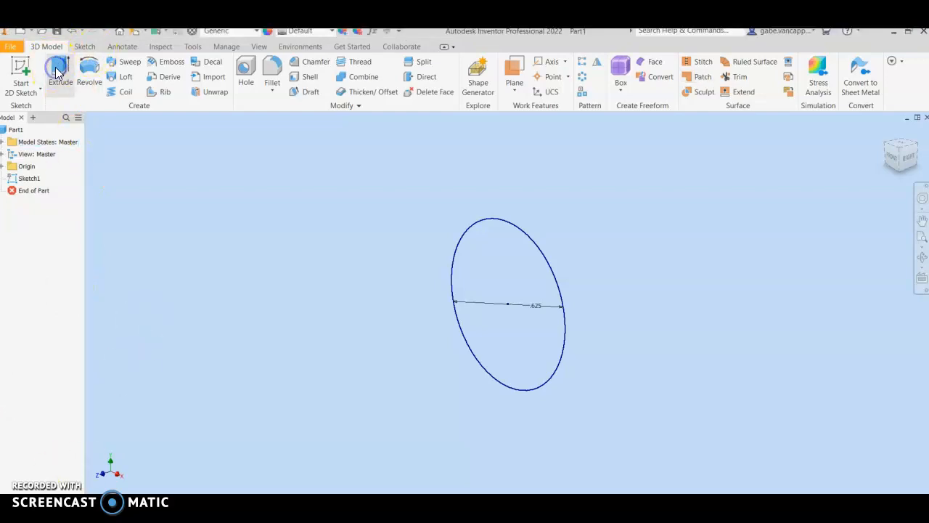
{"action": "left_click", "coordinate": [540, 334]}
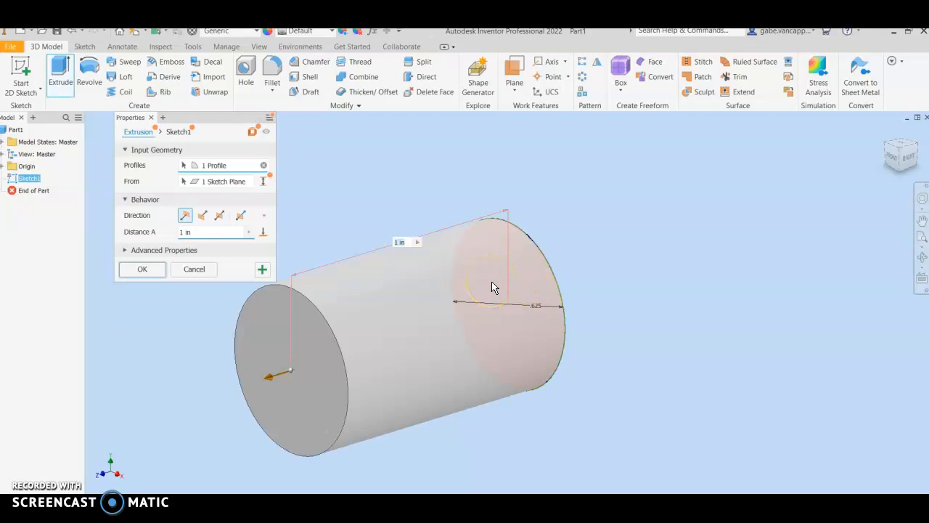
{"action": "left_click", "coordinate": [219, 215]}
{"action": "left_click", "coordinate": [183, 232]}
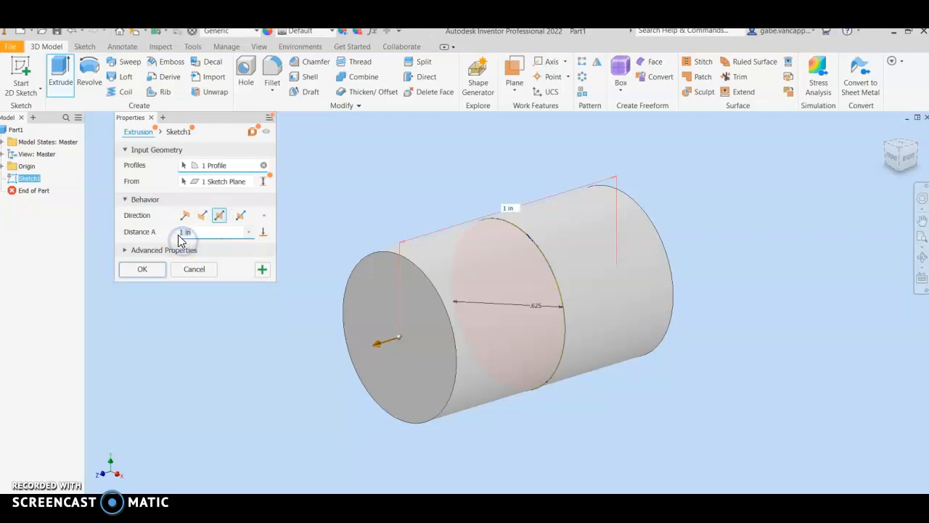
{"action": "key", "text": "BackSpace"}
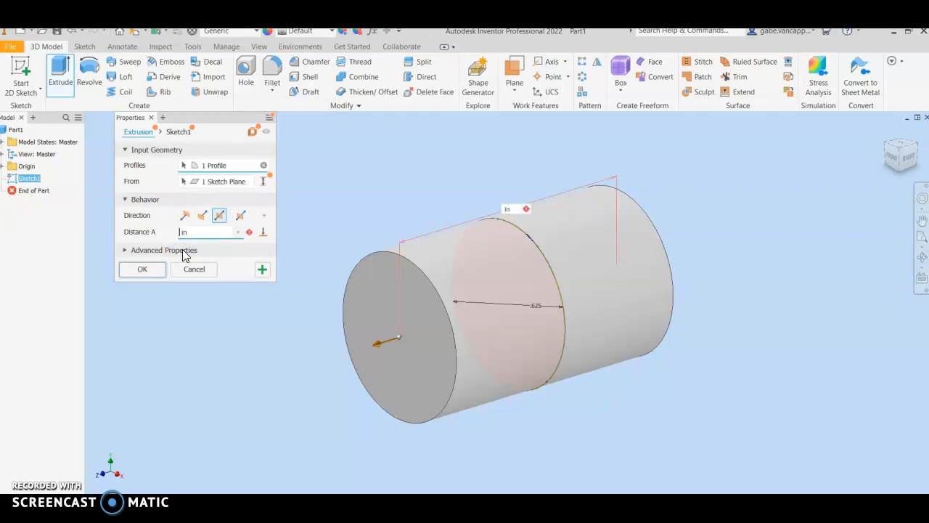
{"action": "type", "text": "6"}
{"action": "left_click", "coordinate": [139, 271]}
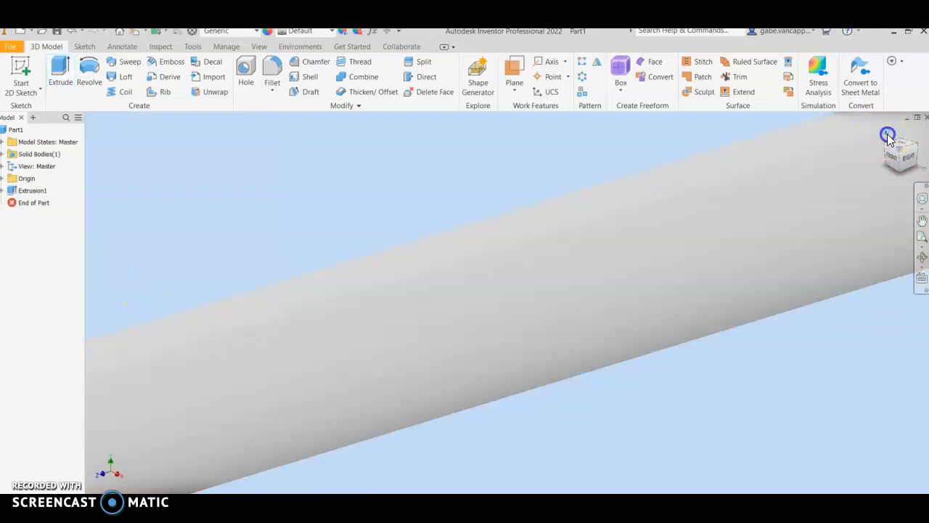
Chamfer the circular edges at both ends of the rod with a distance of 0.0625 in
{"action": "left_click", "coordinate": [887, 133]}
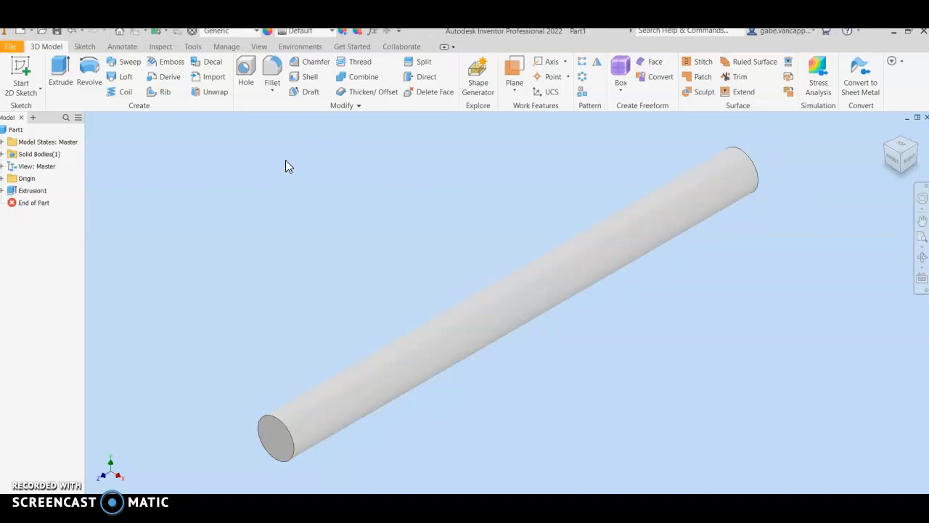
{"action": "left_click", "coordinate": [311, 64]}
{"action": "left_click", "coordinate": [279, 421]}
{"action": "left_click", "coordinate": [755, 162]}
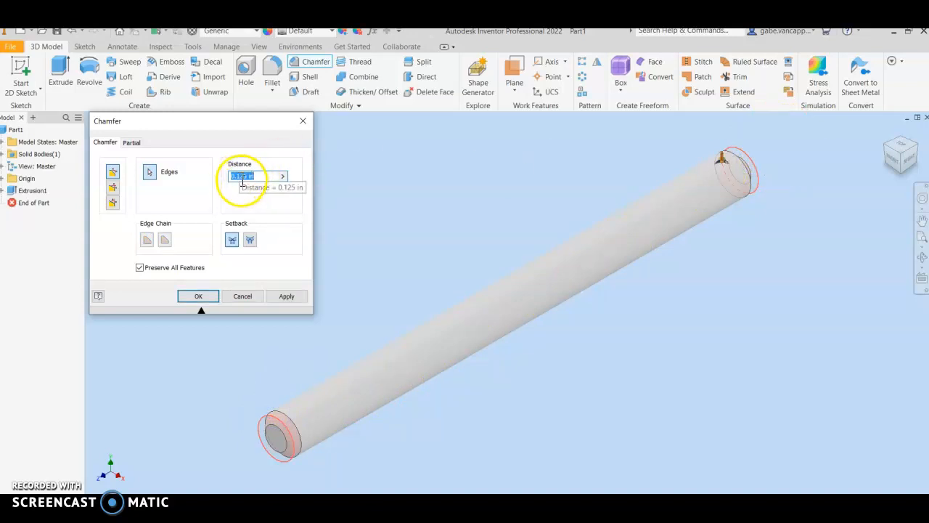
{"action": "double_click", "coordinate": [244, 180]}
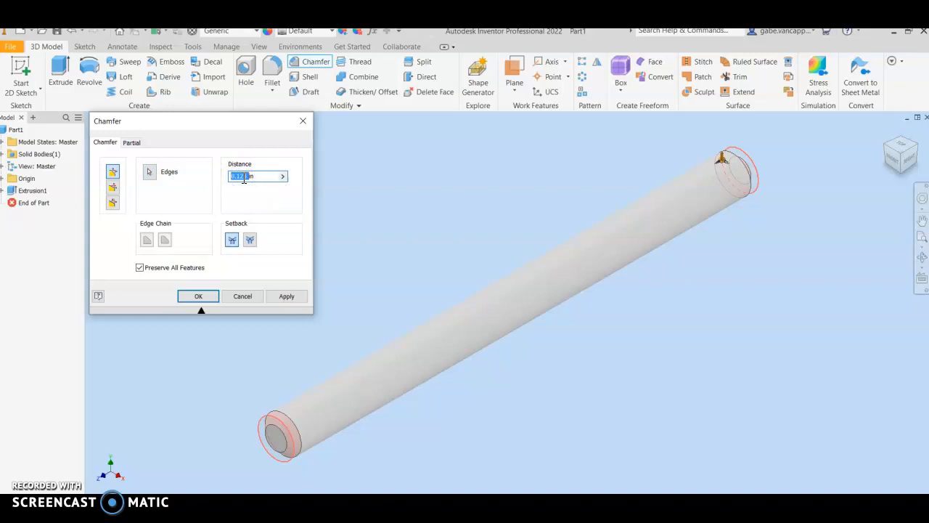
{"action": "key", "text": "BackSpace"}
{"action": "type", "text": ".0625"}
{"action": "left_click", "coordinate": [232, 200]}
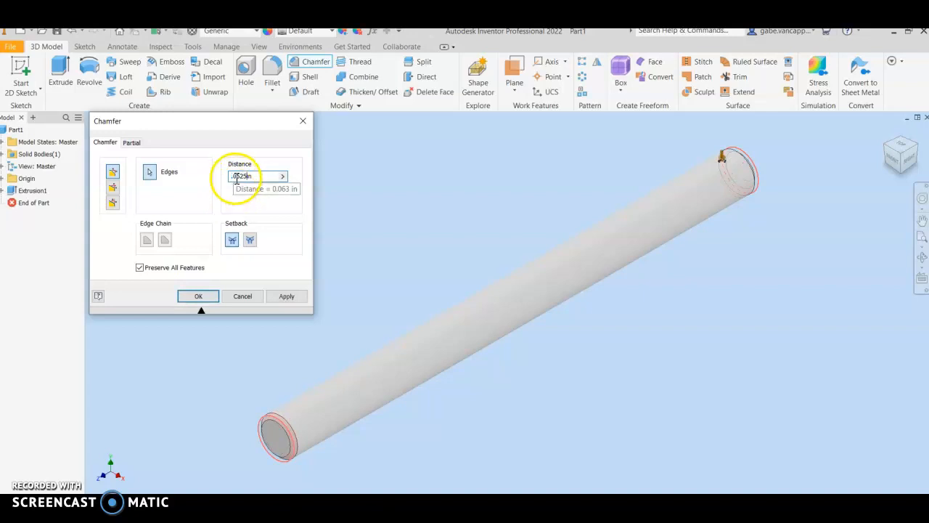
{"action": "left_click", "coordinate": [276, 297]}
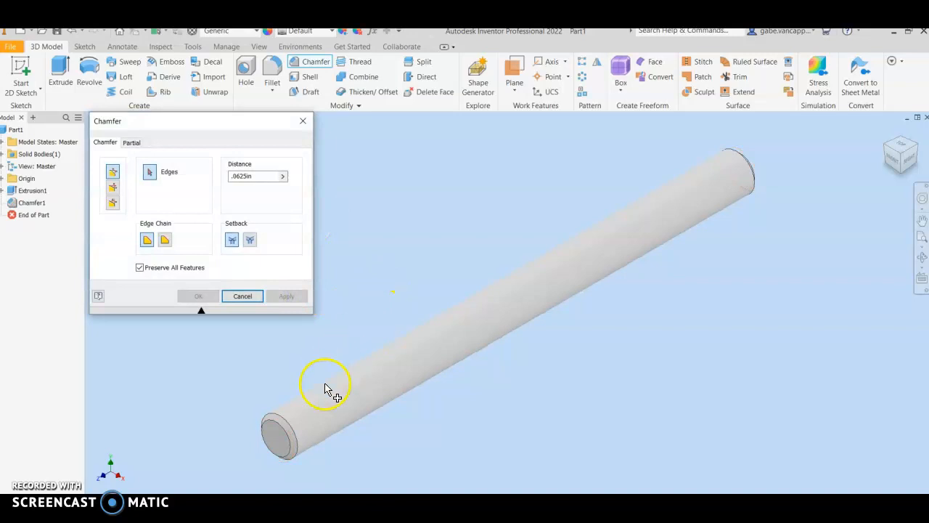
{"action": "left_click", "coordinate": [304, 122]}
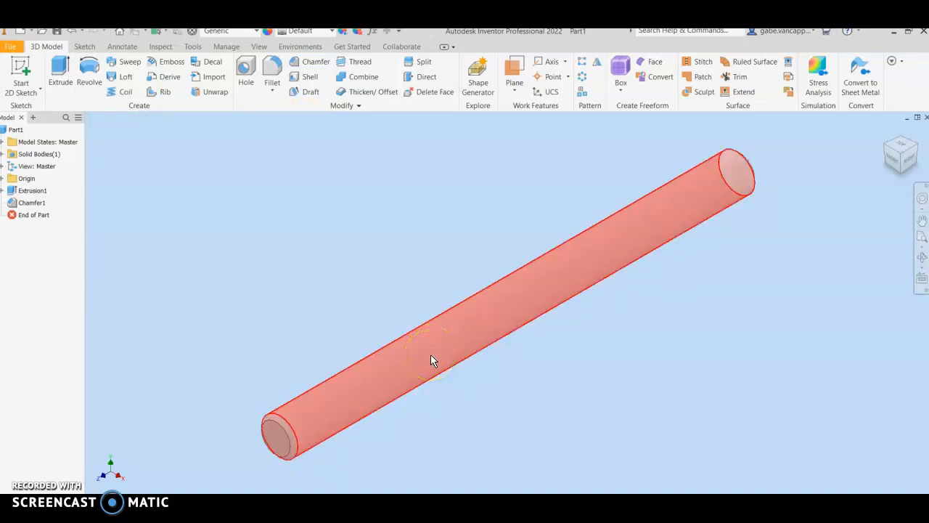
Add a right-hand 5/8-11 UNC class 2A thread to the rod's cylindrical face with a depth of 1 in
{"action": "left_click", "coordinate": [446, 372]}
{"action": "left_click", "coordinate": [473, 347]}
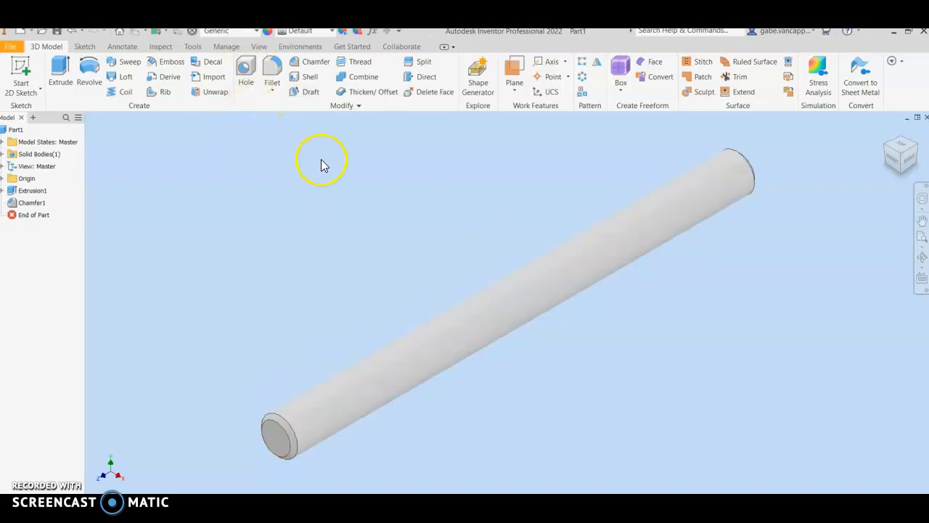
{"action": "left_click", "coordinate": [356, 63]}
{"action": "left_click", "coordinate": [584, 267]}
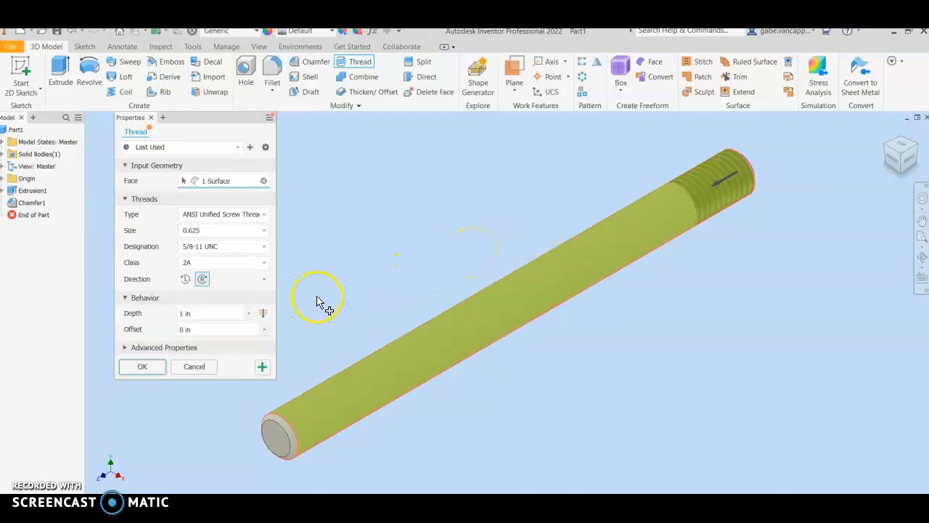
{"action": "left_click", "coordinate": [182, 314]}
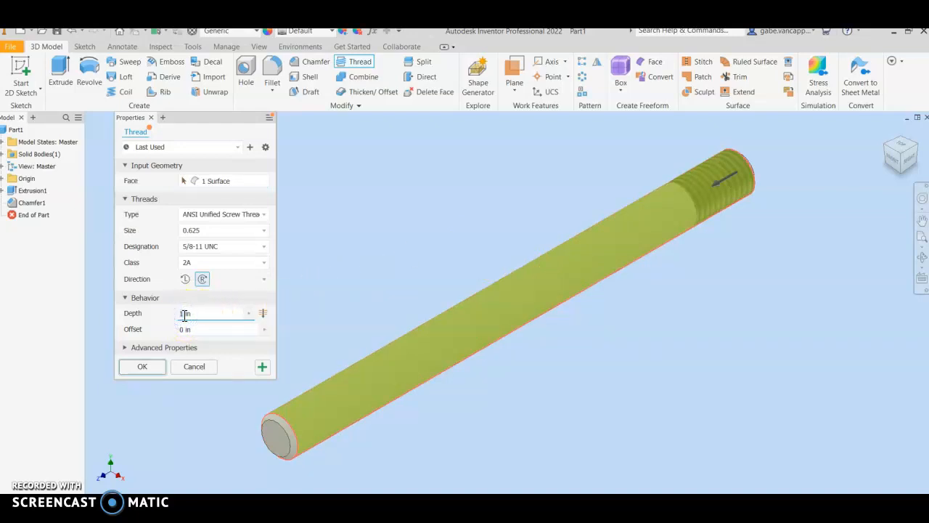
{"action": "type", "text": "8"}
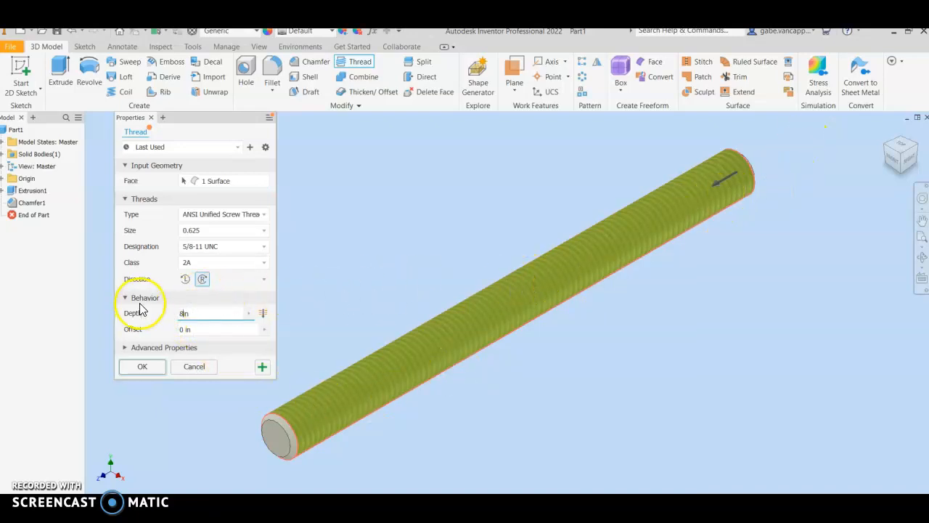
{"action": "double_click", "coordinate": [183, 314]}
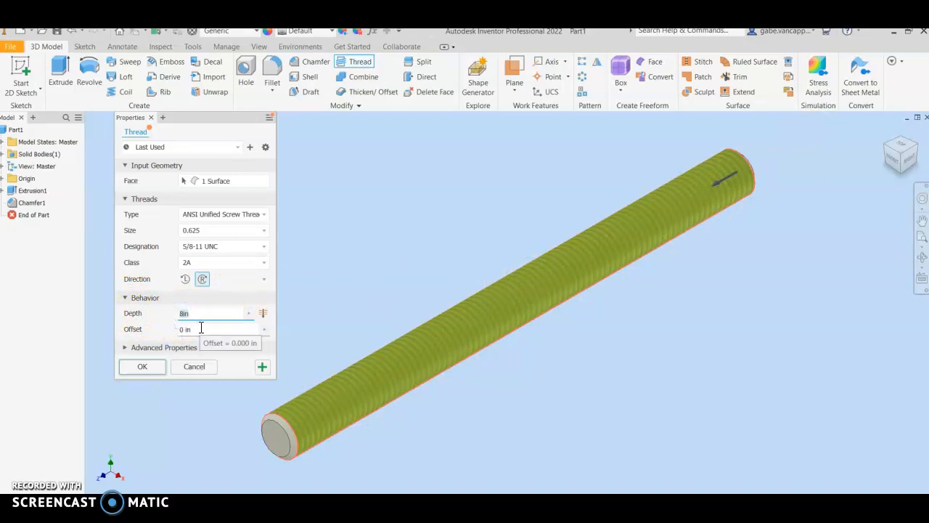
{"action": "key", "text": "BackSpace"}
{"action": "type", "text": "1"}
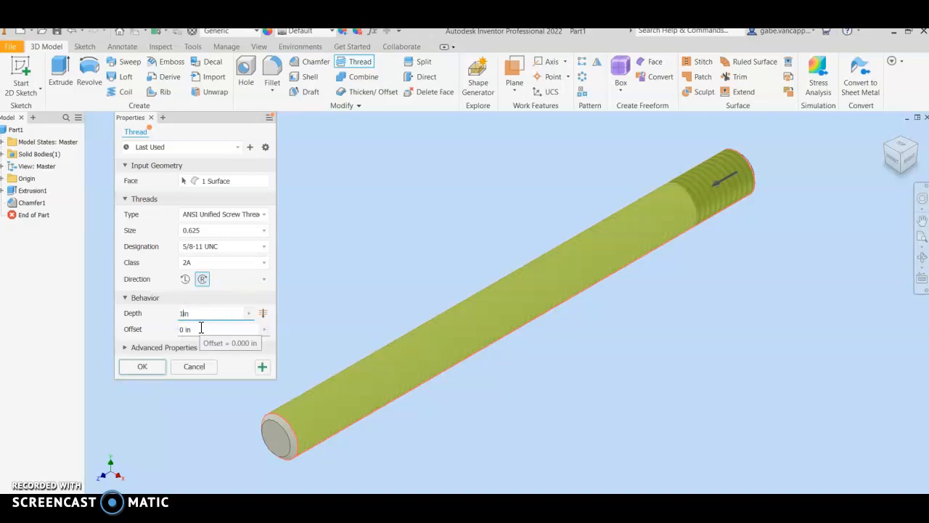
{"action": "left_click", "coordinate": [688, 248]}
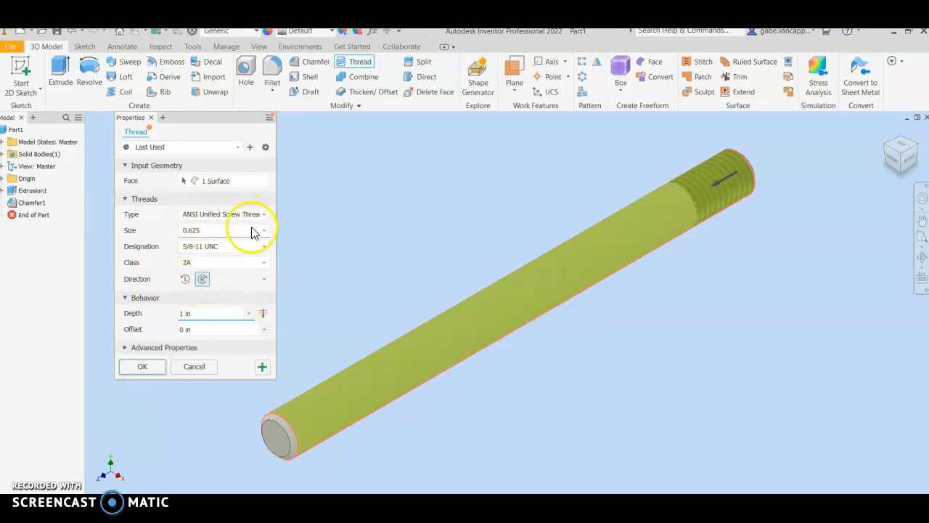
{"action": "left_click", "coordinate": [142, 367]}
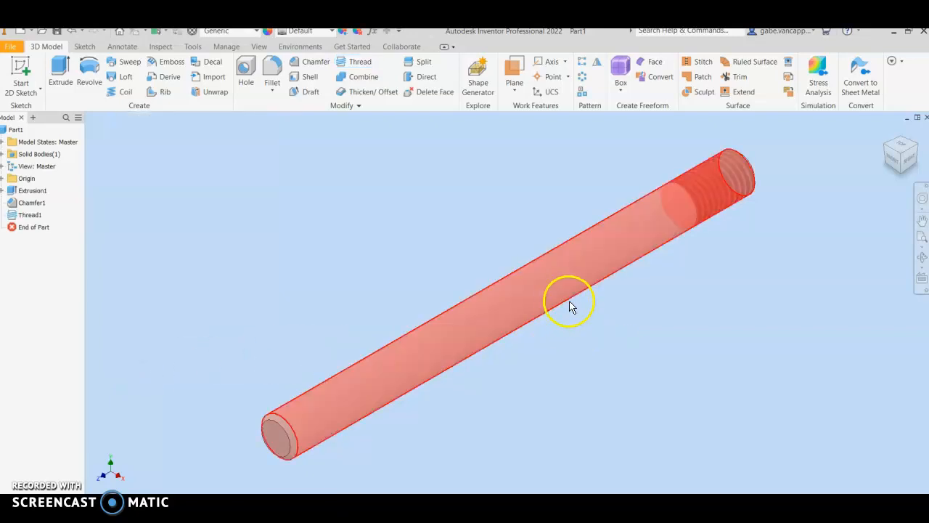
Assign the Copper material from the Inventor Material Library to the rod
{"action": "left_click", "coordinate": [257, 33]}
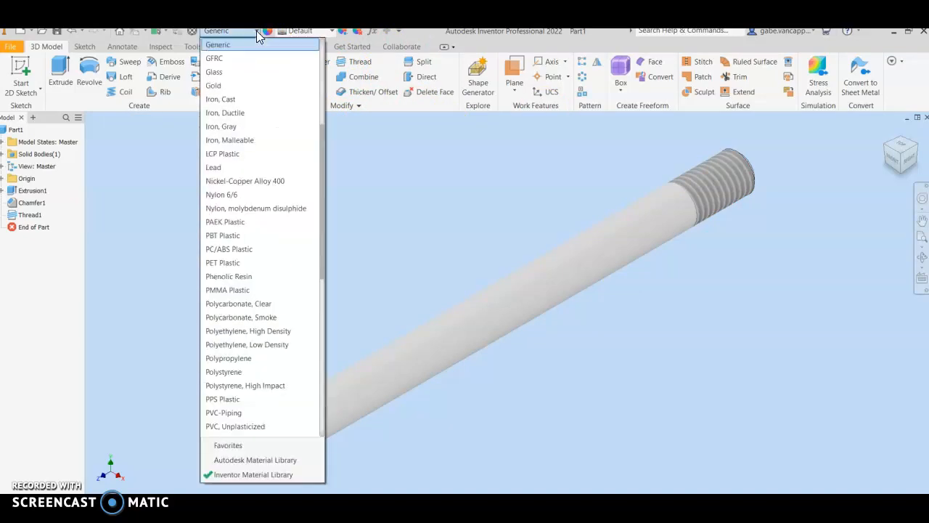
{"action": "scroll", "coordinate": [294, 217], "scroll_direction": "down", "scroll_amount": 3}
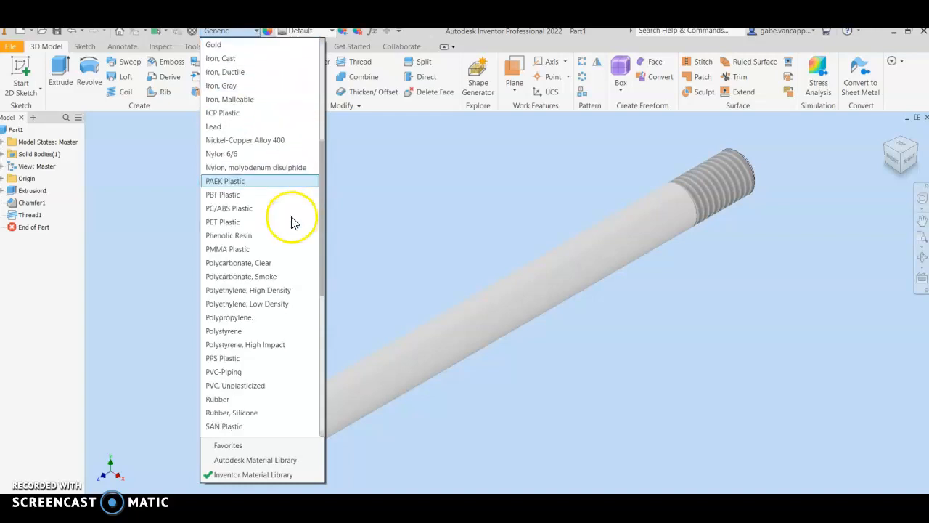
{"action": "scroll", "coordinate": [294, 222], "scroll_direction": "down", "scroll_amount": 1}
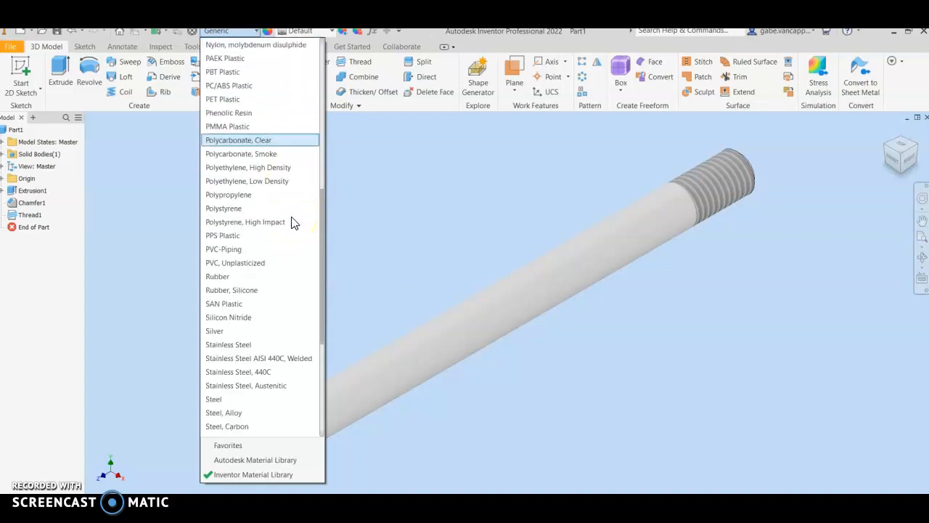
{"action": "scroll", "coordinate": [294, 222], "scroll_direction": "up", "scroll_amount": 6}
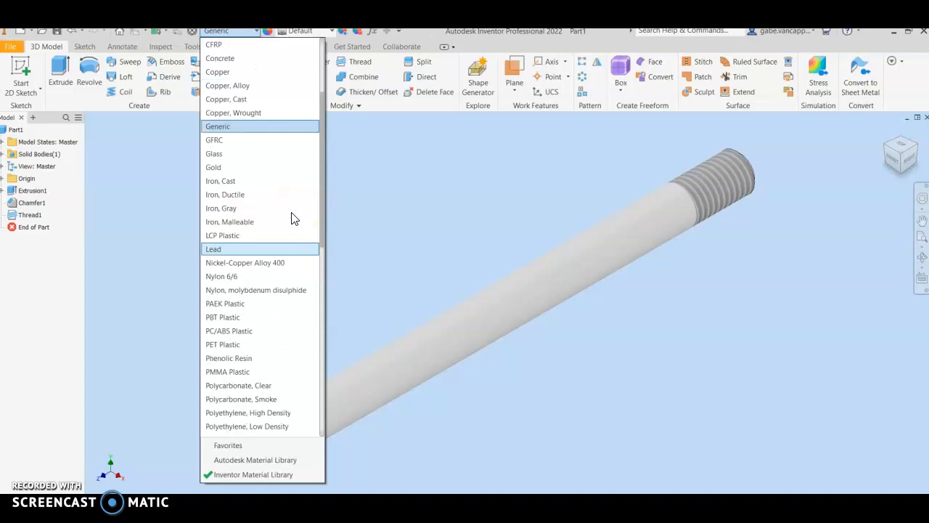
{"action": "scroll", "coordinate": [294, 219], "scroll_direction": "up", "scroll_amount": 1}
{"action": "left_click", "coordinate": [244, 113]}
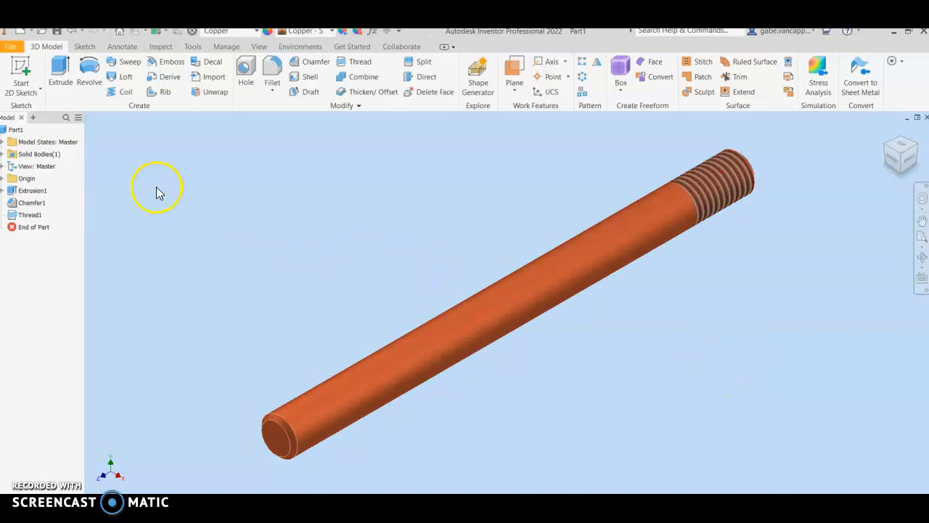
Save the rod part as Mallet Handle in the Truck Parts folder
{"action": "left_click", "coordinate": [10, 48]}
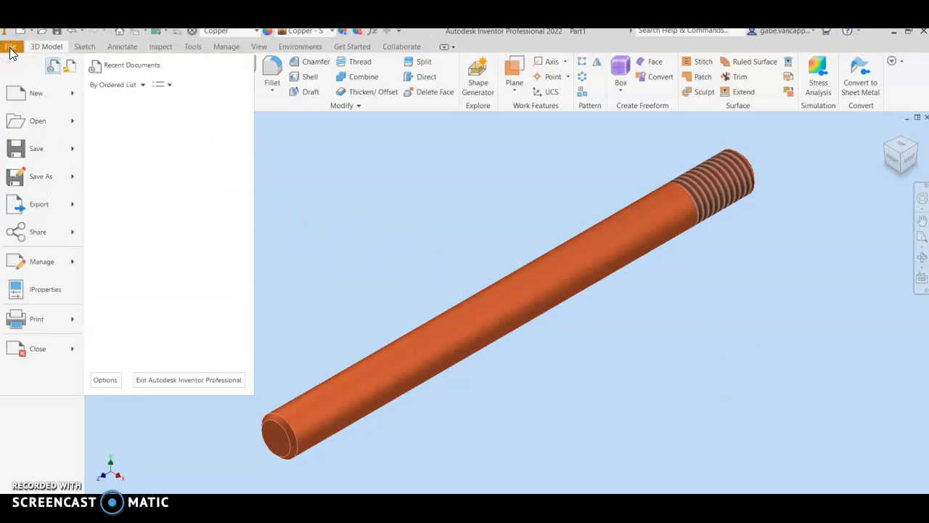
{"action": "left_click", "coordinate": [33, 179]}
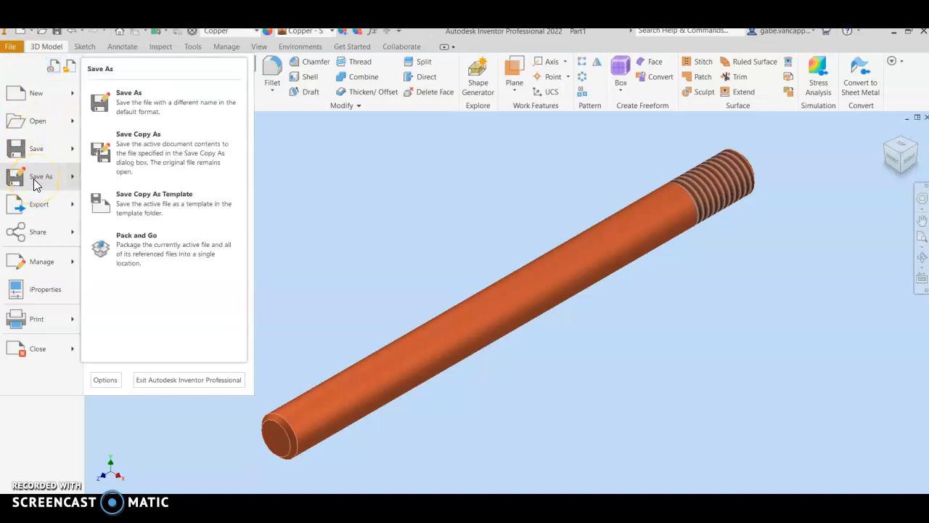
{"action": "left_click", "coordinate": [155, 103]}
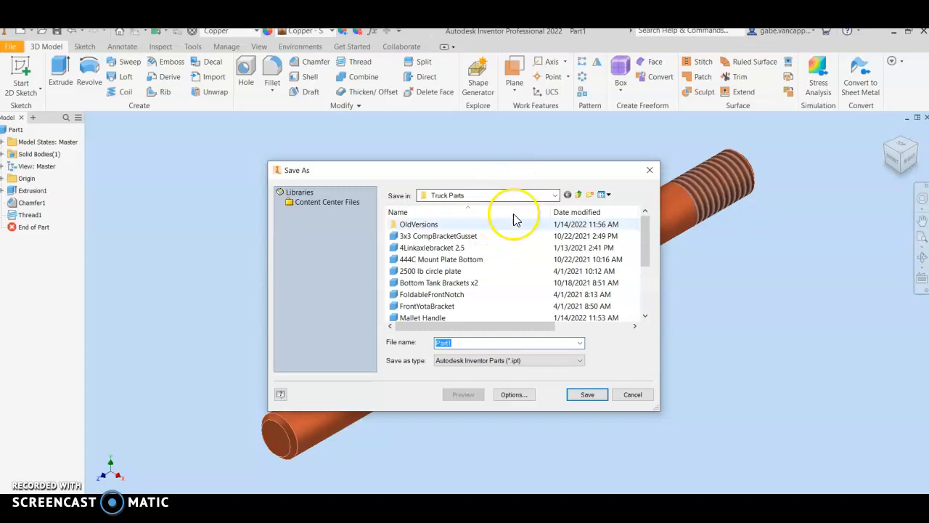
{"action": "type", "text": "Mall"}
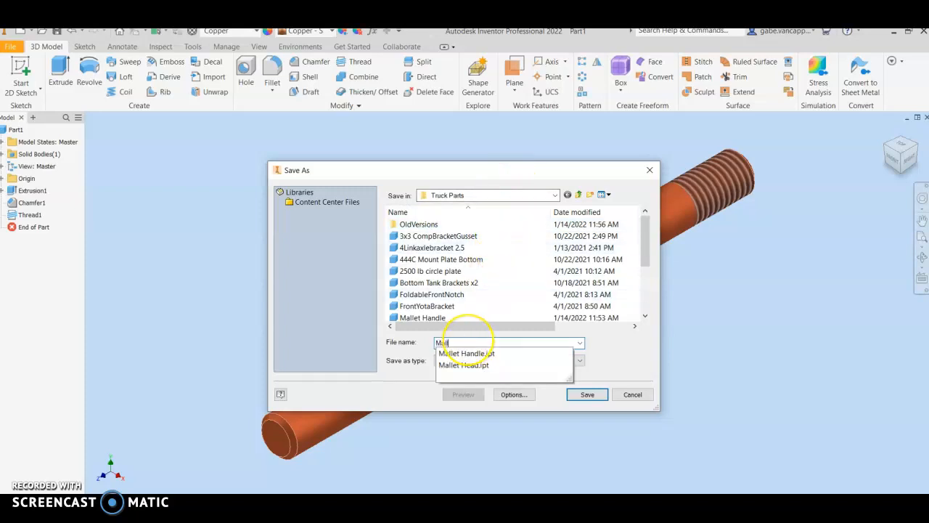
{"action": "type", "text": "et Handle"}
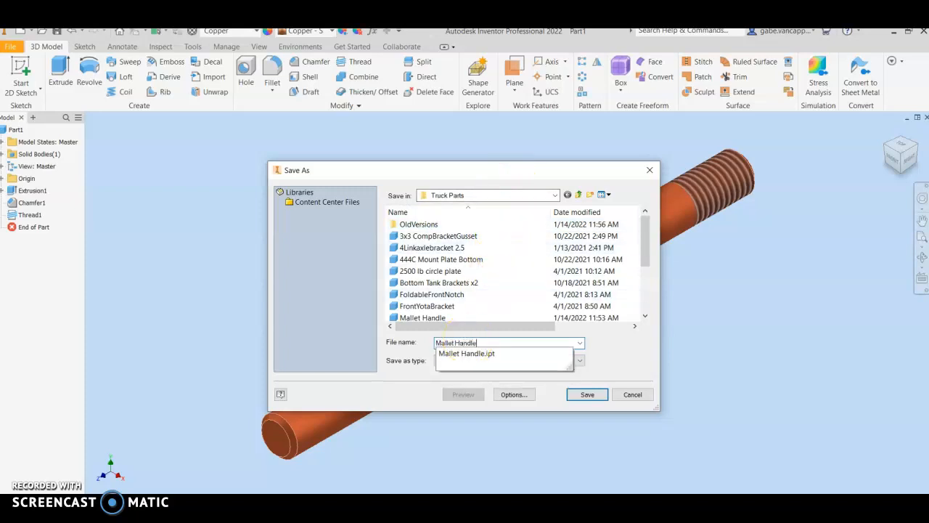
{"action": "left_click", "coordinate": [587, 395]}
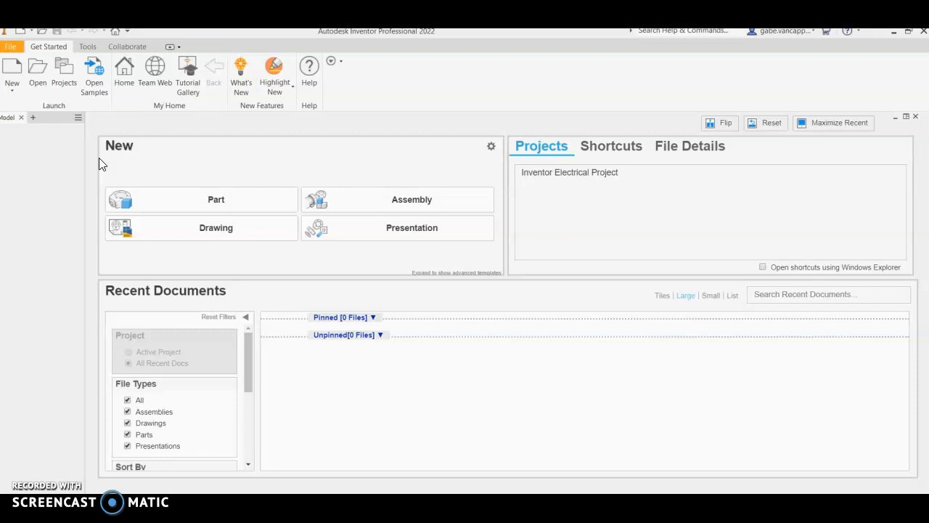
Create a new assembly and place one Mallet Head from the Truck Parts folder in it
{"action": "left_click", "coordinate": [377, 202]}
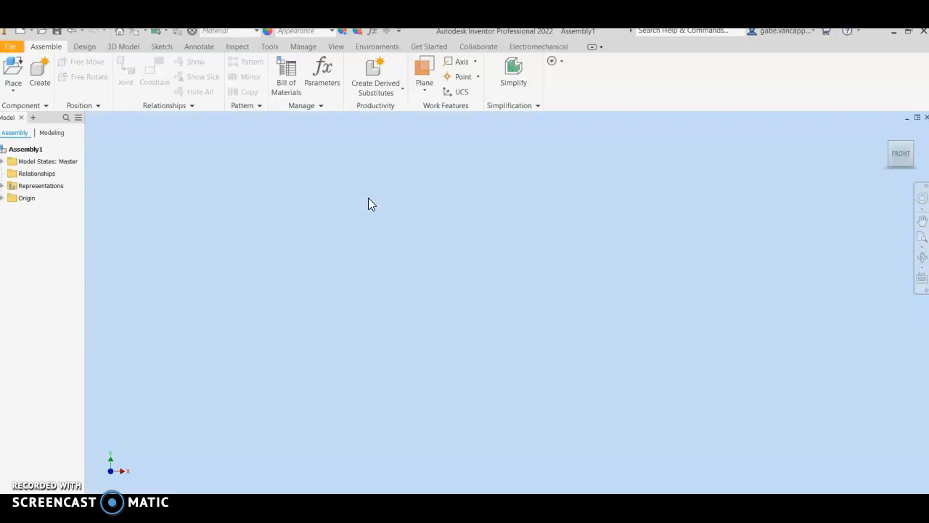
{"action": "left_click", "coordinate": [19, 76]}
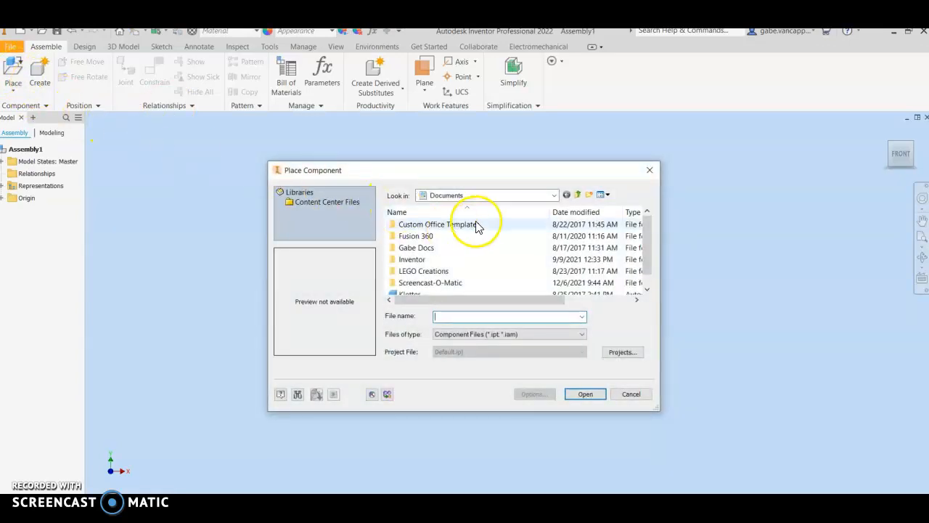
{"action": "left_click", "coordinate": [558, 195]}
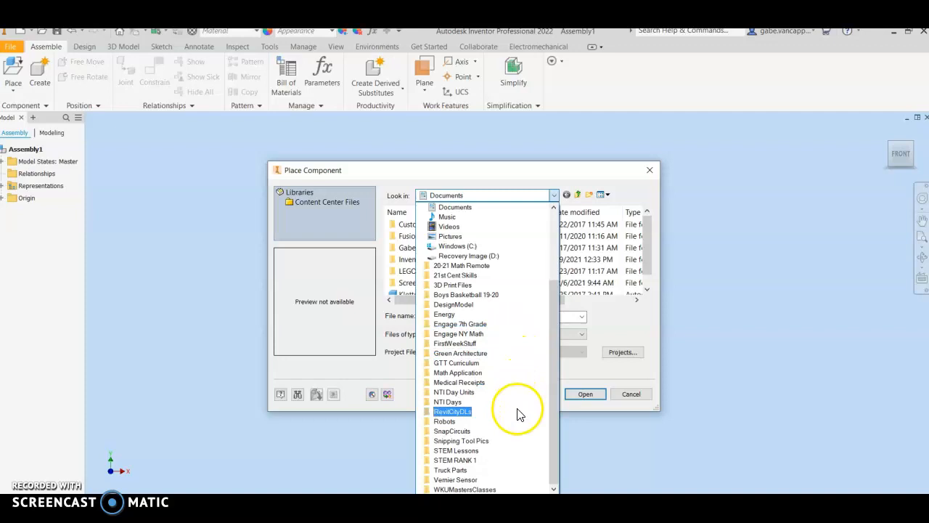
{"action": "left_click", "coordinate": [498, 470]}
{"action": "scroll", "coordinate": [508, 267], "scroll_direction": "down", "scroll_amount": 3}
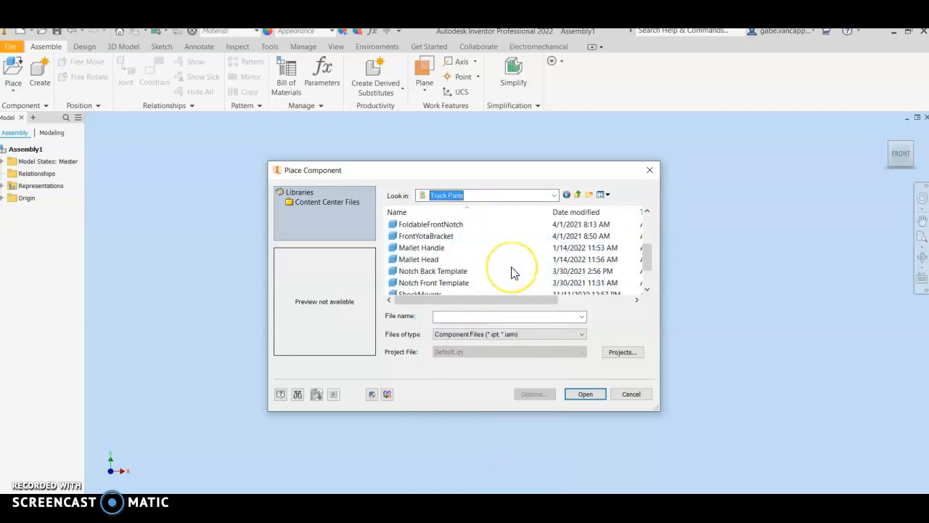
{"action": "scroll", "coordinate": [512, 269], "scroll_direction": "up", "scroll_amount": 1}
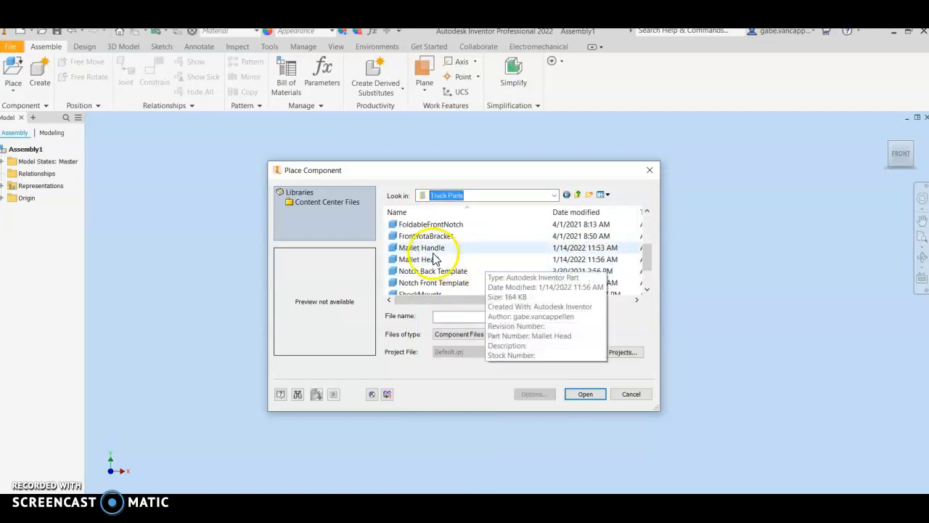
{"action": "left_click", "coordinate": [410, 259]}
{"action": "left_click", "coordinate": [583, 393]}
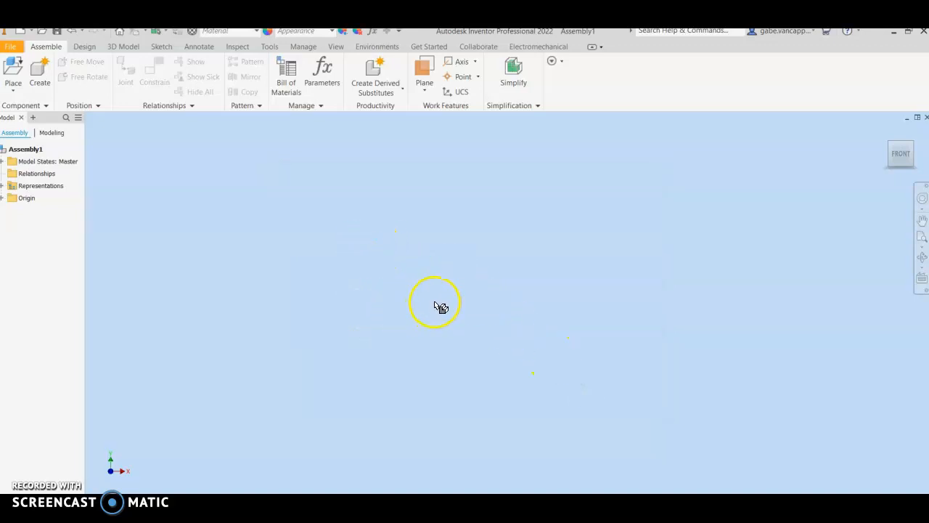
{"action": "left_click", "coordinate": [579, 259]}
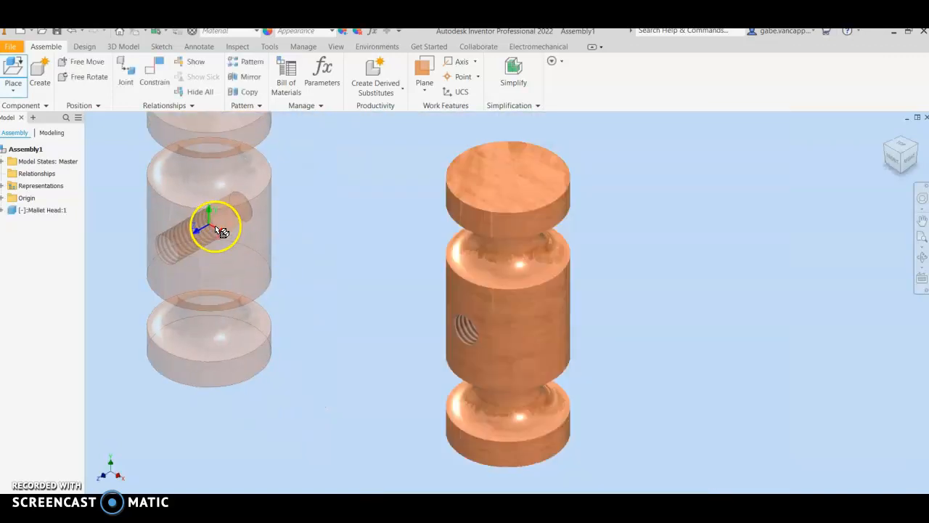
{"action": "right_click", "coordinate": [198, 225]}
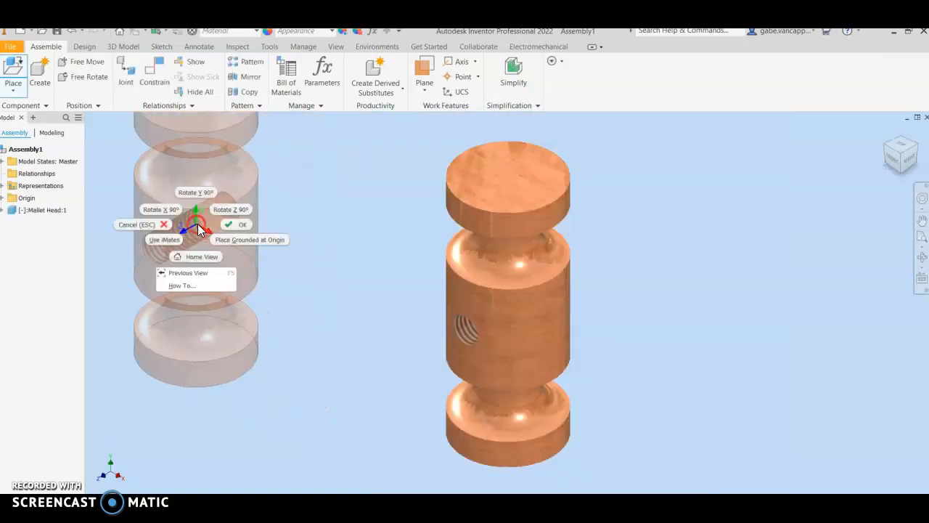
{"action": "left_click", "coordinate": [236, 224]}
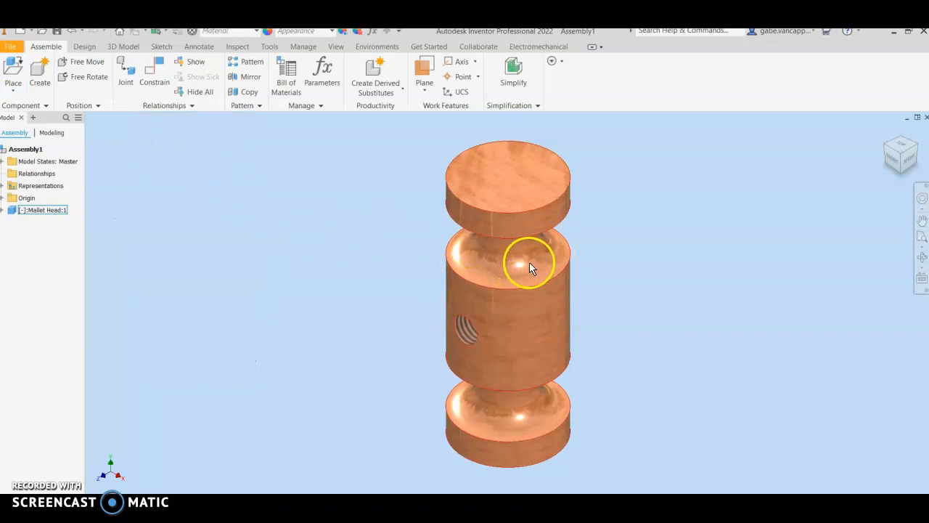
Place one Mallet Handle from the Truck Parts folder beside the mallet head
{"action": "left_click", "coordinate": [13, 71]}
{"action": "scroll", "coordinate": [498, 259], "scroll_direction": "down", "scroll_amount": 1}
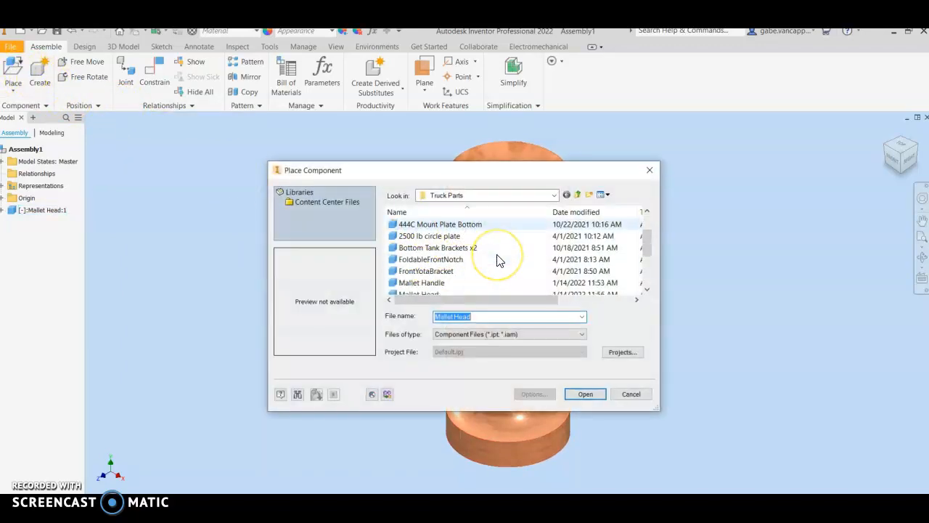
{"action": "scroll", "coordinate": [494, 260], "scroll_direction": "down", "scroll_amount": 1}
{"action": "left_click", "coordinate": [450, 248]}
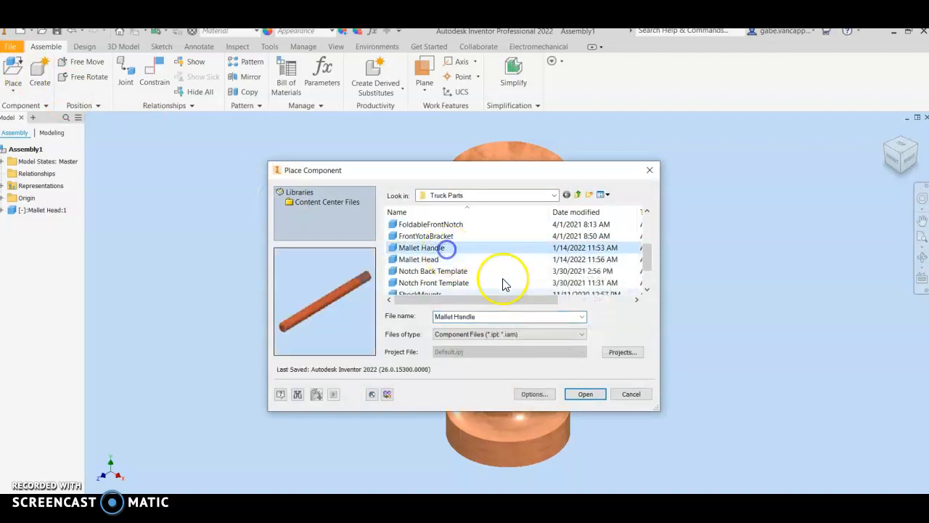
{"action": "left_click", "coordinate": [585, 393]}
{"action": "left_click", "coordinate": [261, 352]}
{"action": "right_click", "coordinate": [609, 303]}
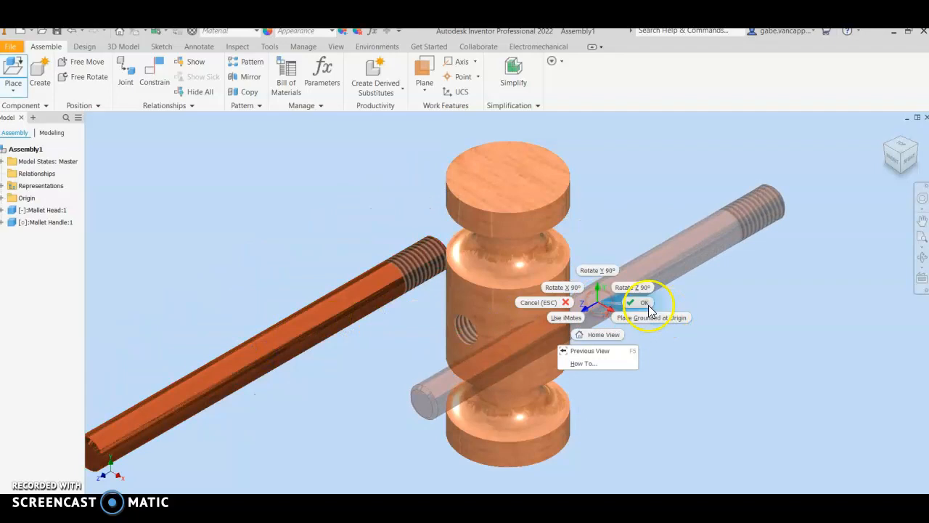
{"action": "left_click", "coordinate": [644, 306]}
Move the handle and the mallet head apart, leaving a clear gap between the threaded end and the threaded hole
{"action": "left_click", "coordinate": [886, 133]}
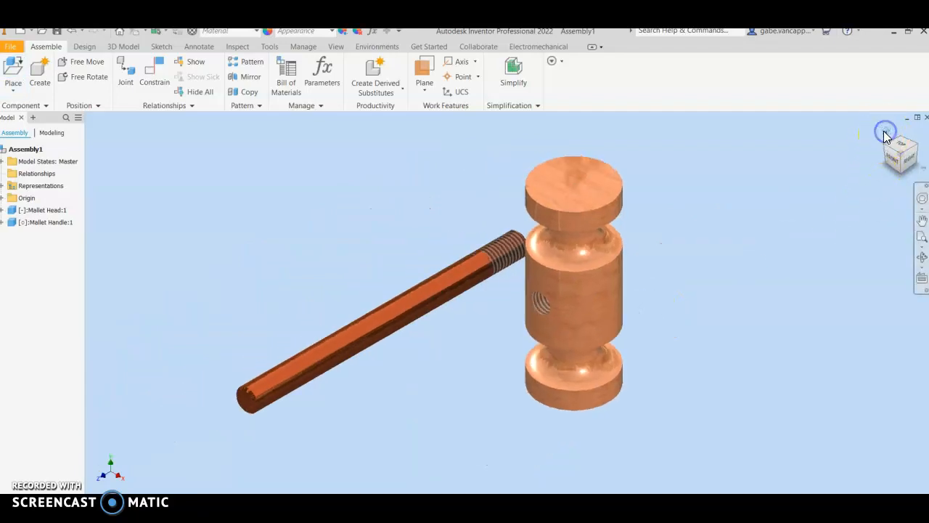
{"action": "left_click_drag", "start_coordinate": [498, 263], "coordinate": [430, 300]}
{"action": "left_click_drag", "start_coordinate": [551, 277], "coordinate": [661, 267]}
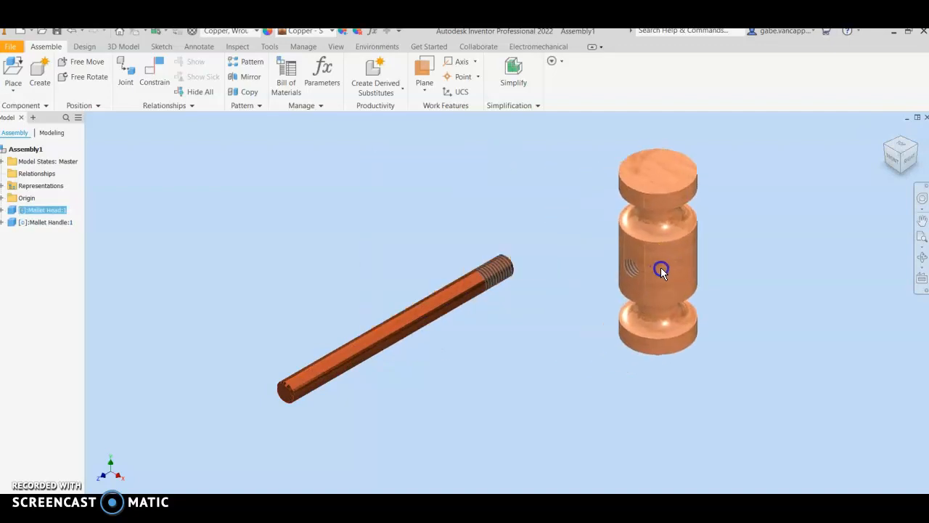
{"action": "left_click_drag", "start_coordinate": [472, 287], "coordinate": [404, 290]}
{"action": "left_click_drag", "start_coordinate": [657, 261], "coordinate": [563, 235]}
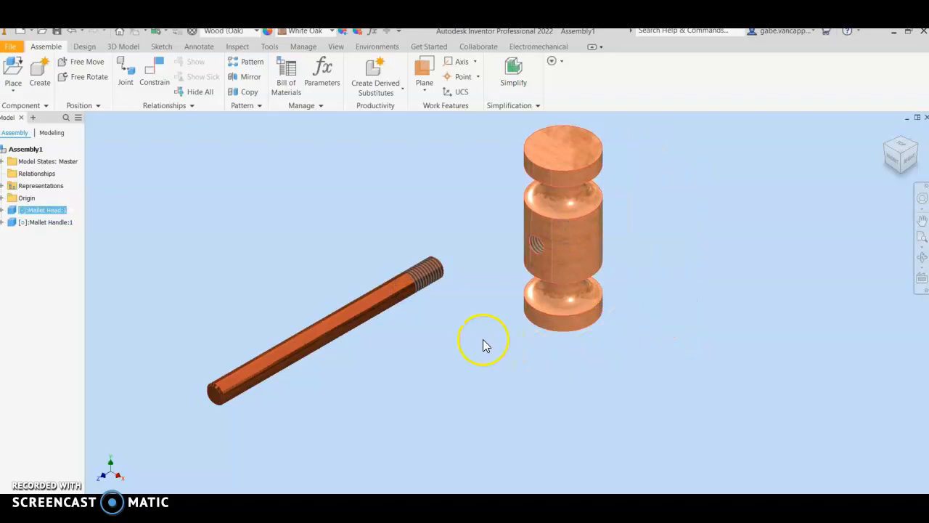
Add an opposed Insert constraint with 0.000 in offset between the handle's threaded end and the mallet head's threaded hole
{"action": "left_click", "coordinate": [154, 75]}
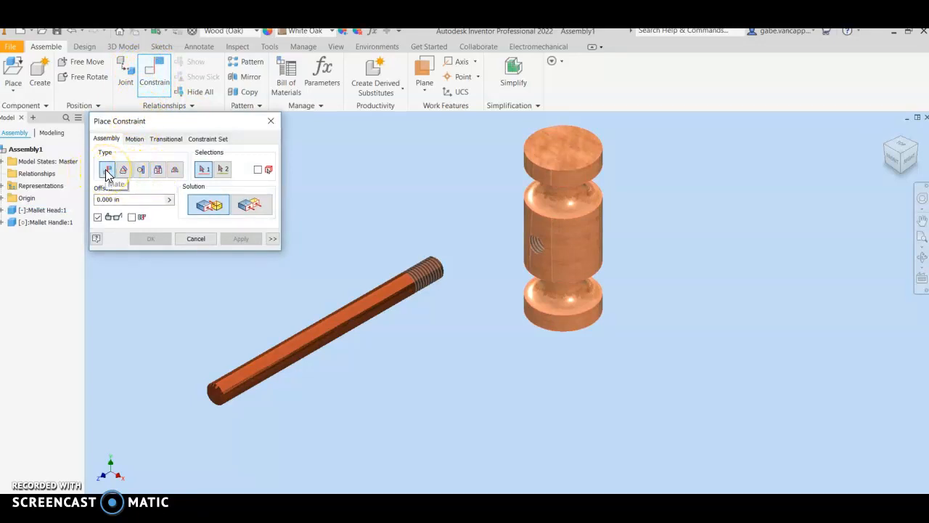
{"action": "left_click", "coordinate": [159, 172]}
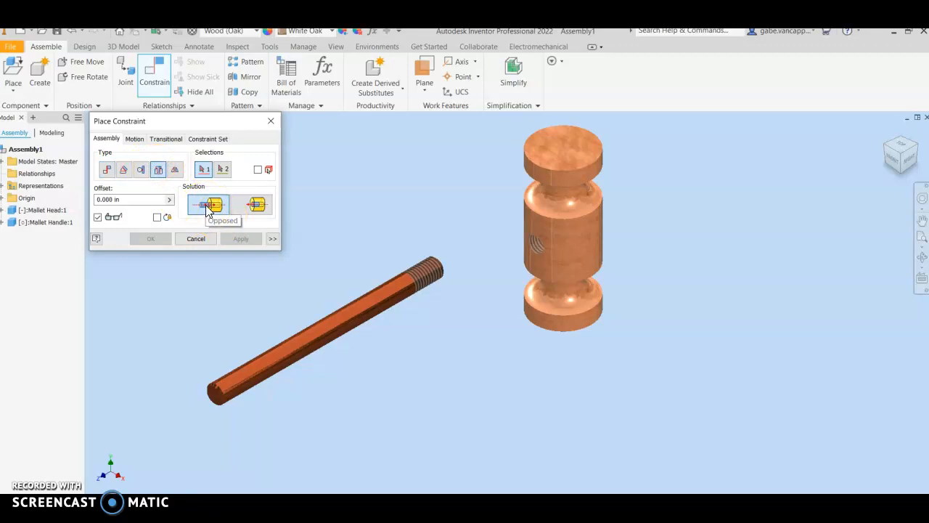
{"action": "left_click", "coordinate": [254, 209]}
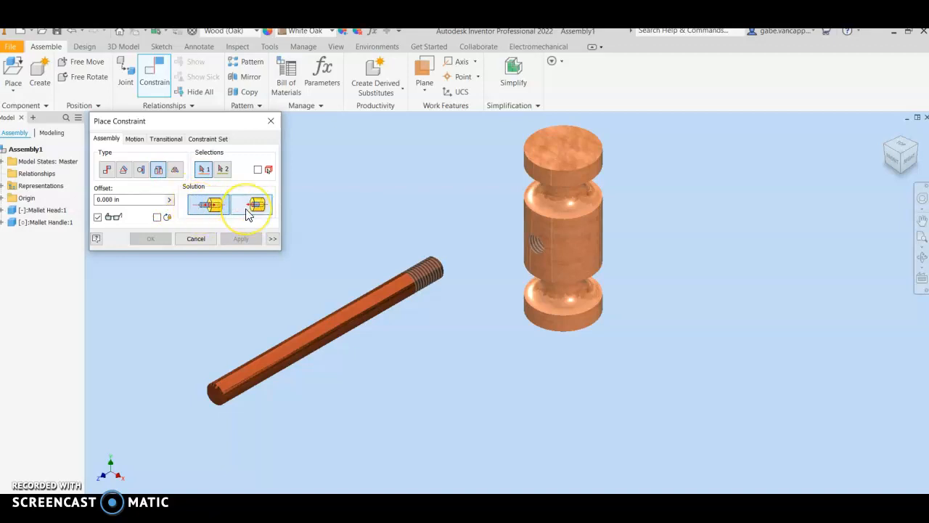
{"action": "left_click", "coordinate": [427, 279]}
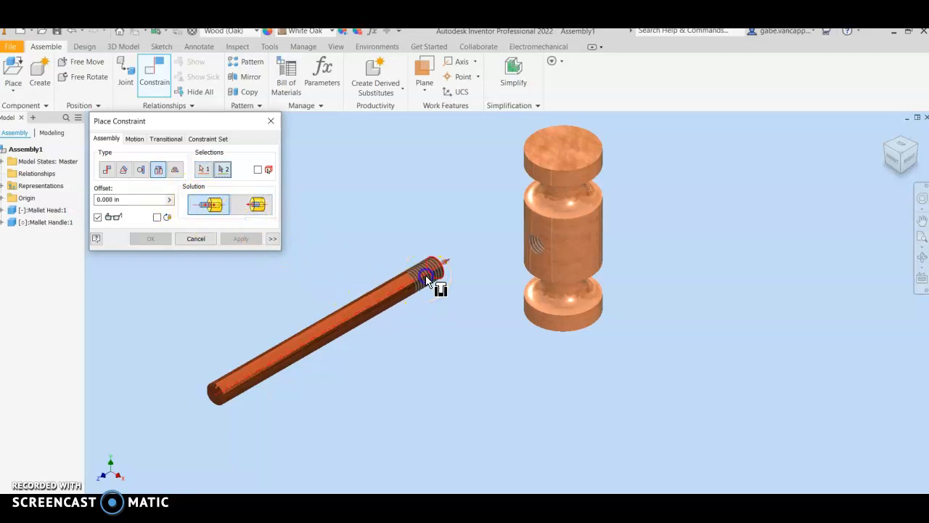
{"action": "left_click", "coordinate": [535, 246]}
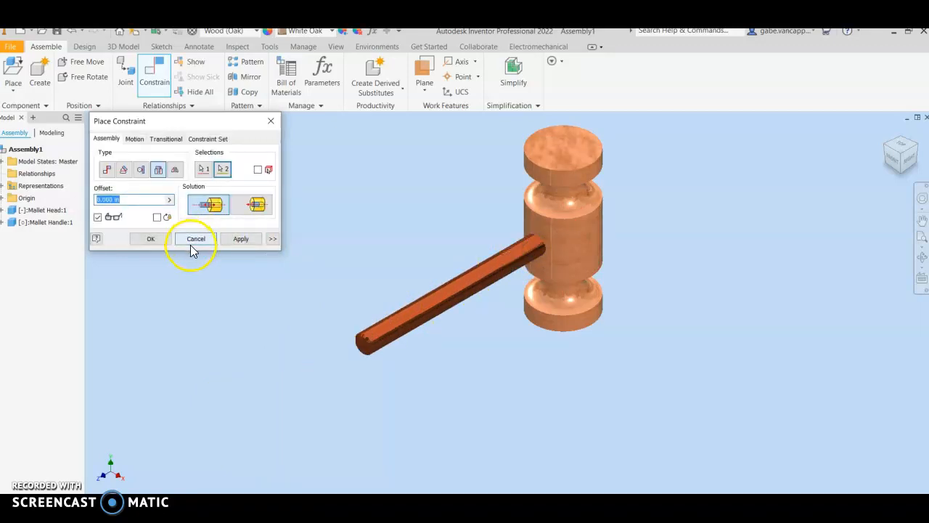
{"action": "left_click", "coordinate": [240, 239]}
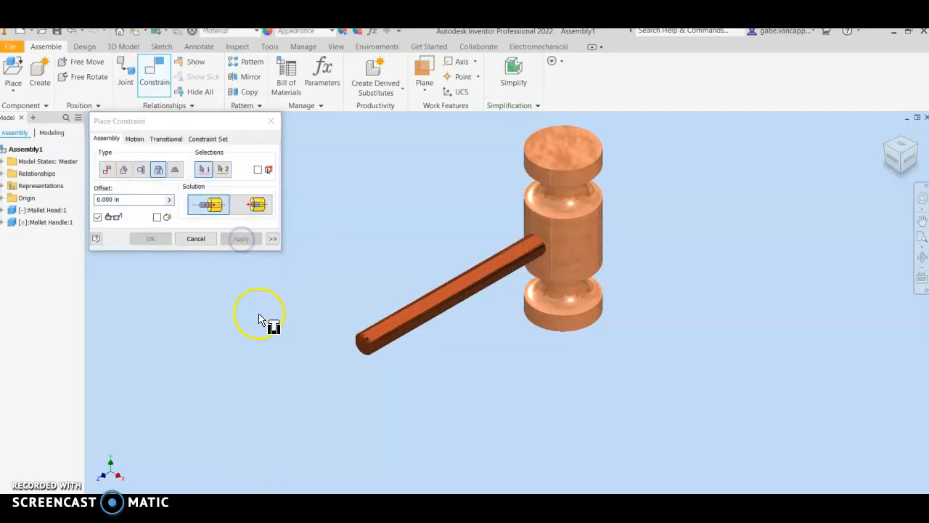
{"action": "left_click", "coordinate": [270, 124]}
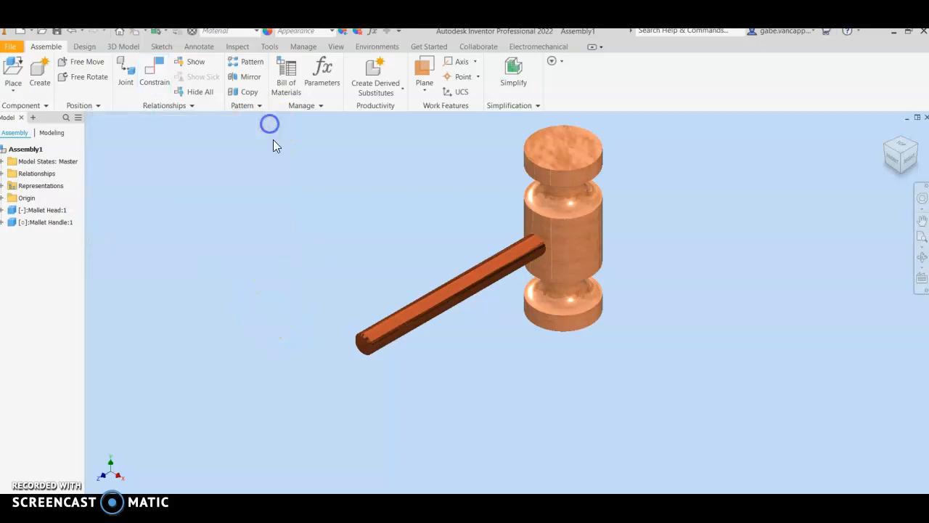
Move the mallet by its head and its handle to test whether the constrained parts stay together
{"action": "left_click_drag", "start_coordinate": [545, 156], "coordinate": [526, 225]}
{"action": "left_click_drag", "start_coordinate": [444, 332], "coordinate": [453, 295]}
{"action": "left_click", "coordinate": [911, 122]}
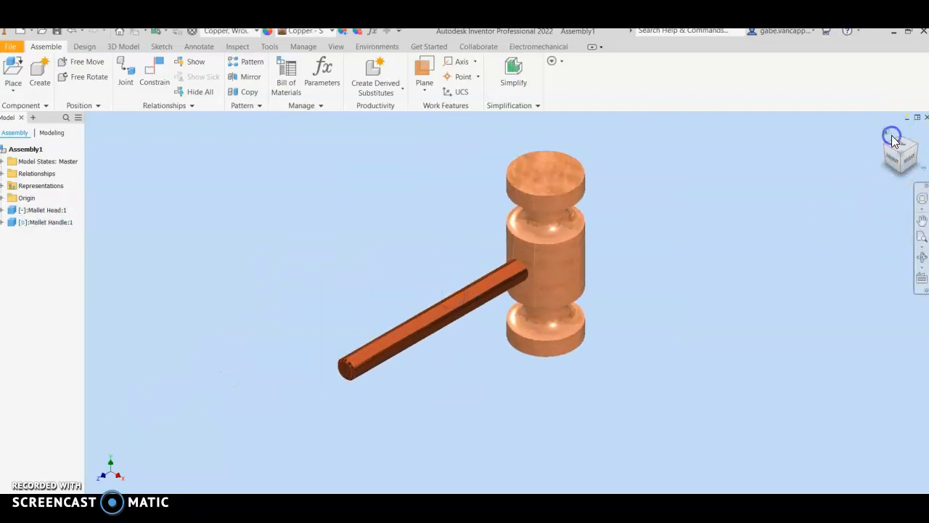
{"action": "left_click_drag", "start_coordinate": [779, 196], "coordinate": [795, 191]}
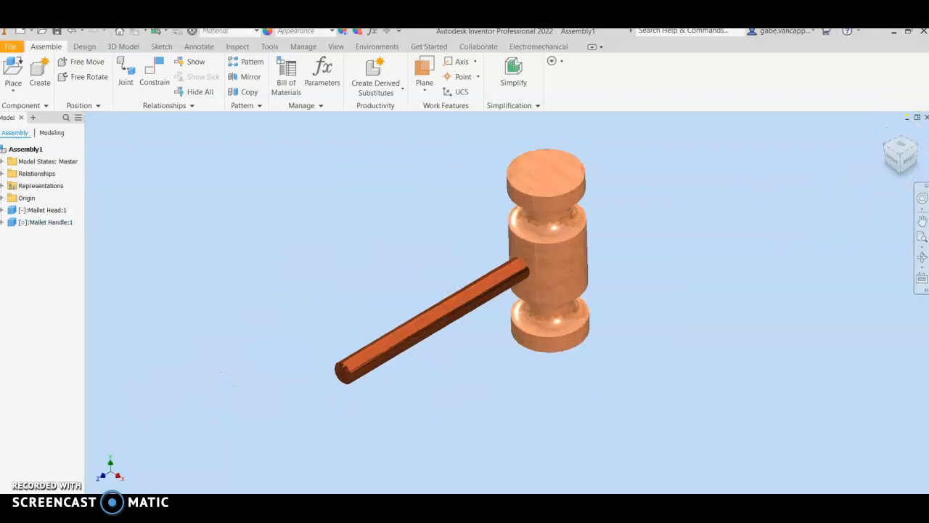
Examine up close how the handle meets the mallet head at the threaded hole
{"action": "mouse_move", "coordinate": [894, 156]}
{"action": "left_mouse_down"}
{"action": "mouse_move", "coordinate": [813, 237]}
{"action": "mouse_move", "coordinate": [730, 268]}
{"action": "mouse_move", "coordinate": [707, 332]}
{"action": "mouse_move", "coordinate": [718, 268]}
{"action": "left_mouse_up"}
{"action": "left_click_drag", "start_coordinate": [898, 158], "coordinate": [623, 461]}
{"action": "scroll", "coordinate": [611, 255], "scroll_direction": "up", "scroll_amount": 4}
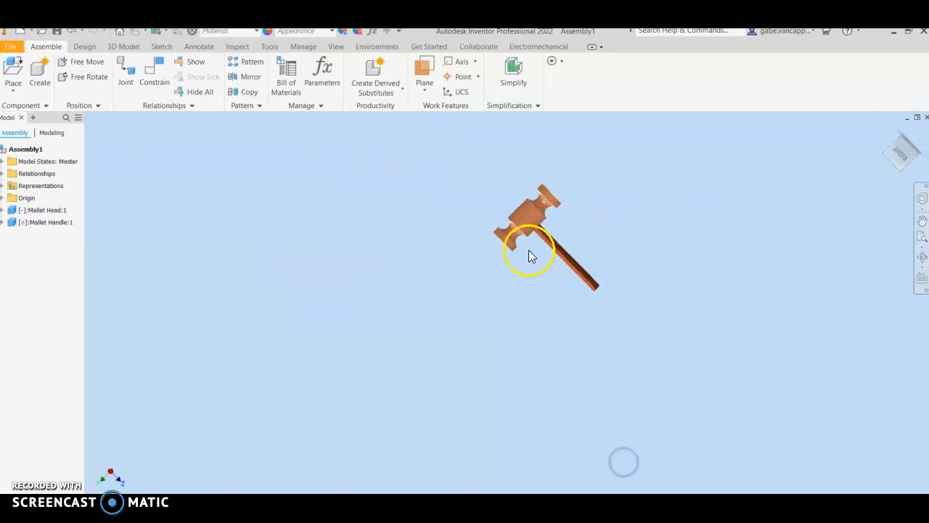
{"action": "scroll", "coordinate": [482, 233], "scroll_direction": "down", "scroll_amount": 10}
{"action": "scroll", "coordinate": [376, 285], "scroll_direction": "down", "scroll_amount": 3}
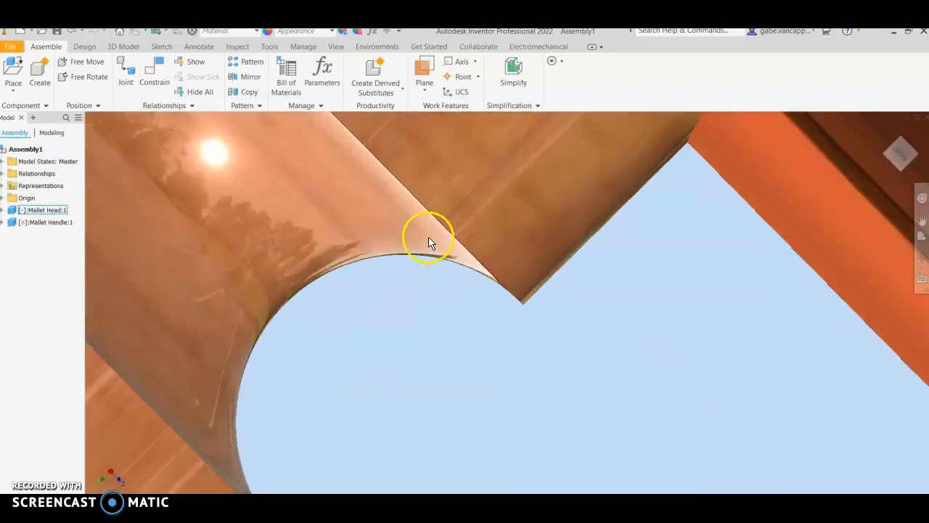
{"action": "scroll", "coordinate": [339, 348], "scroll_direction": "down", "scroll_amount": 4}
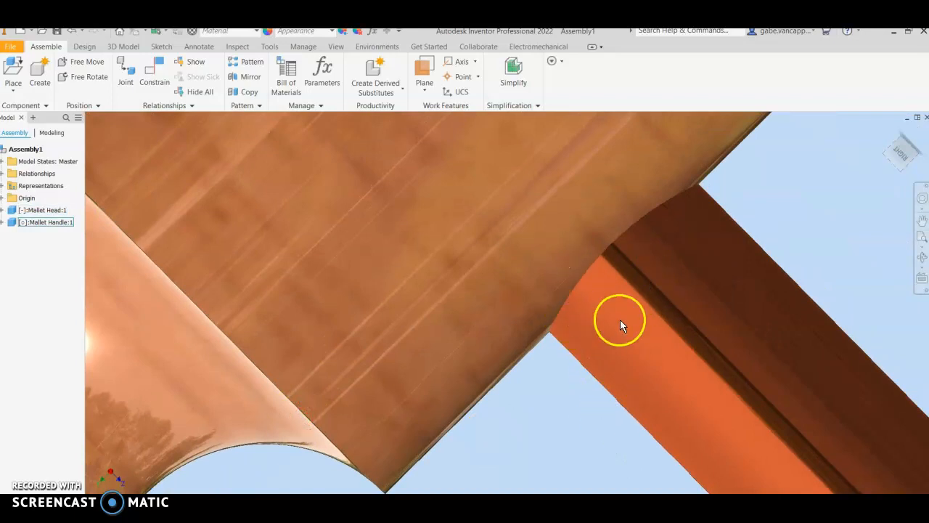
{"action": "scroll", "coordinate": [500, 330], "scroll_direction": "up", "scroll_amount": 3}
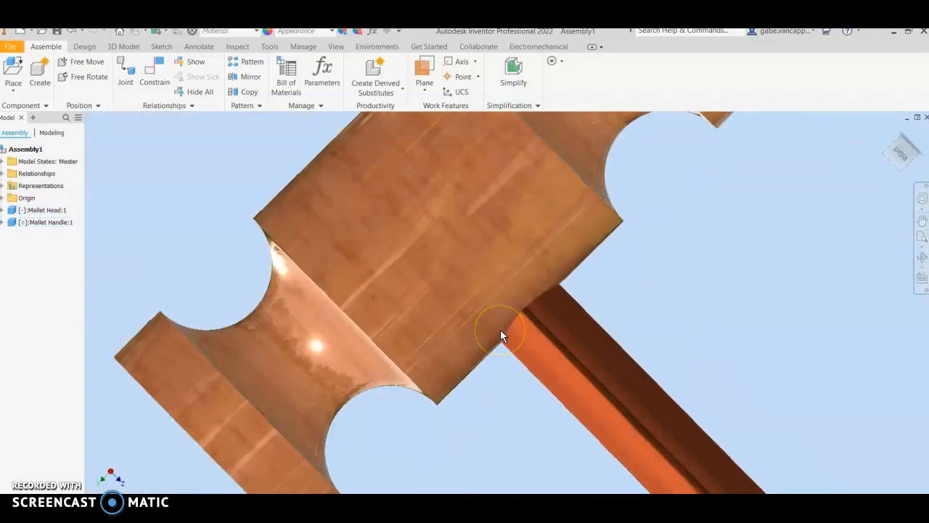
{"action": "scroll", "coordinate": [517, 334], "scroll_direction": "down", "scroll_amount": 3}
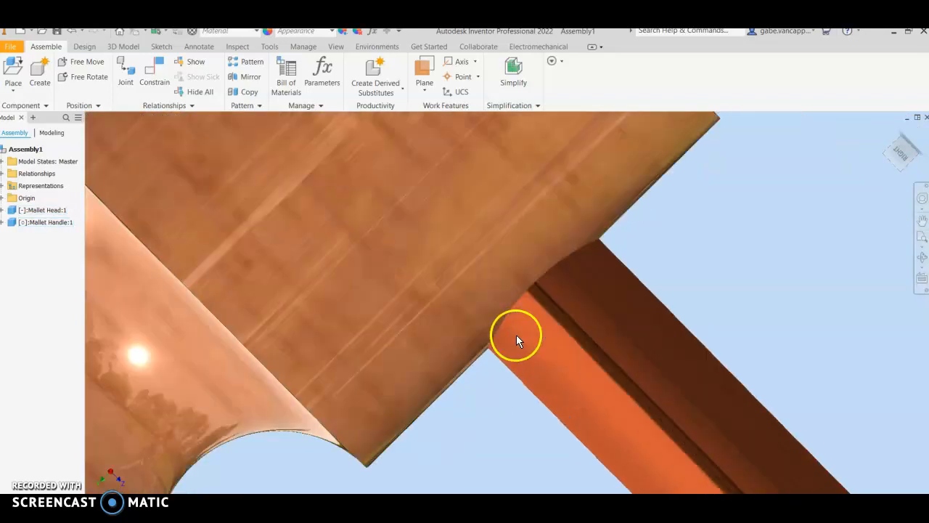
Look over the mallet head's curved neck up close, and restore the home view of the whole mallet assembly
{"action": "middle_click_drag", "start_coordinate": [465, 332], "coordinate": [739, 231]}
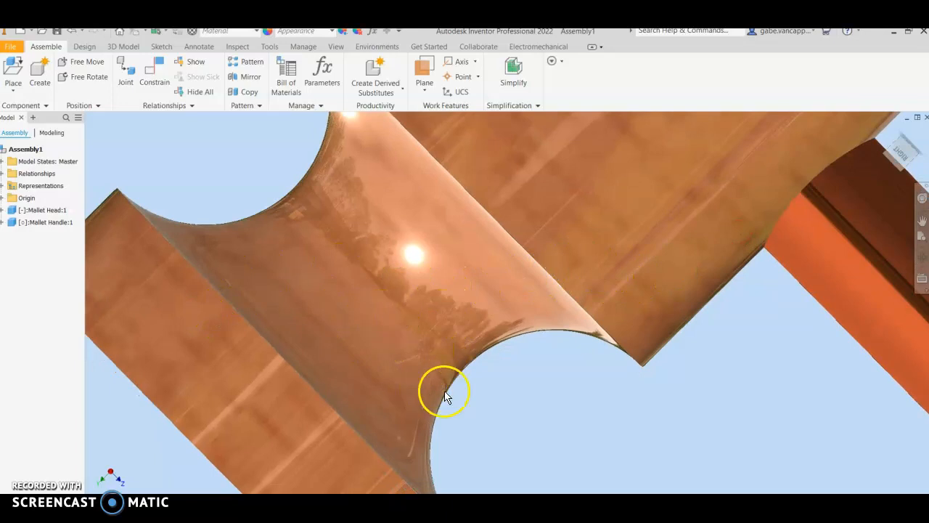
{"action": "scroll", "coordinate": [555, 359], "scroll_direction": "down", "scroll_amount": 2}
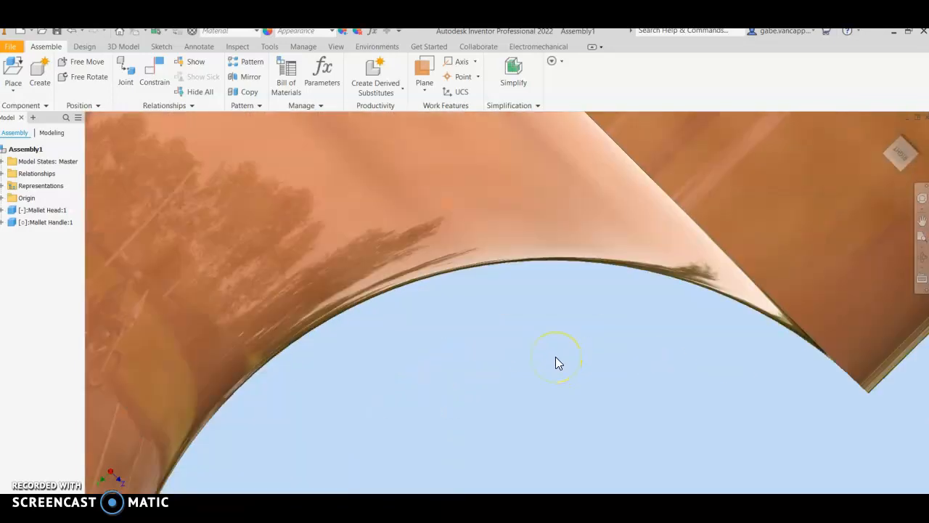
{"action": "scroll", "coordinate": [555, 357], "scroll_direction": "up", "scroll_amount": 6}
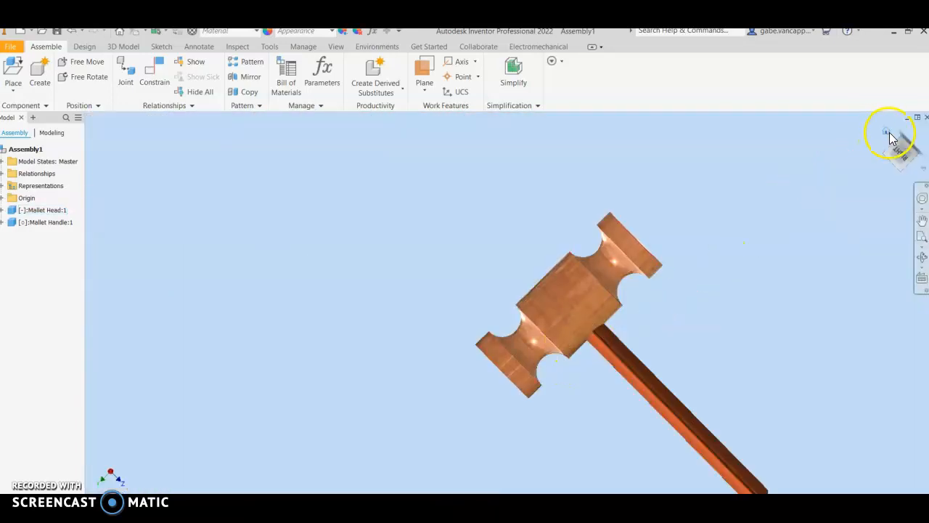
{"action": "left_click", "coordinate": [885, 131]}
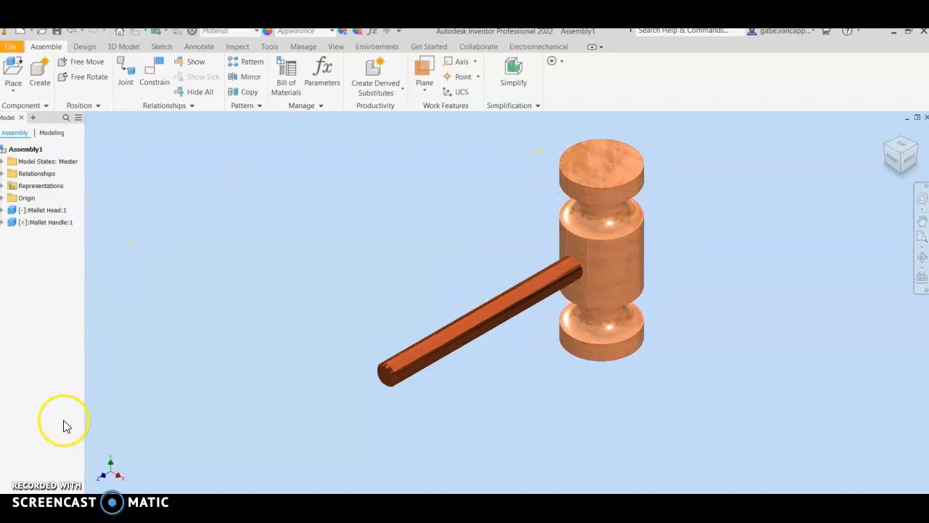
Save the assembly as an Inventor assembly file named Completed Mallet in the Truck Parts folder
{"action": "left_click", "coordinate": [11, 48]}
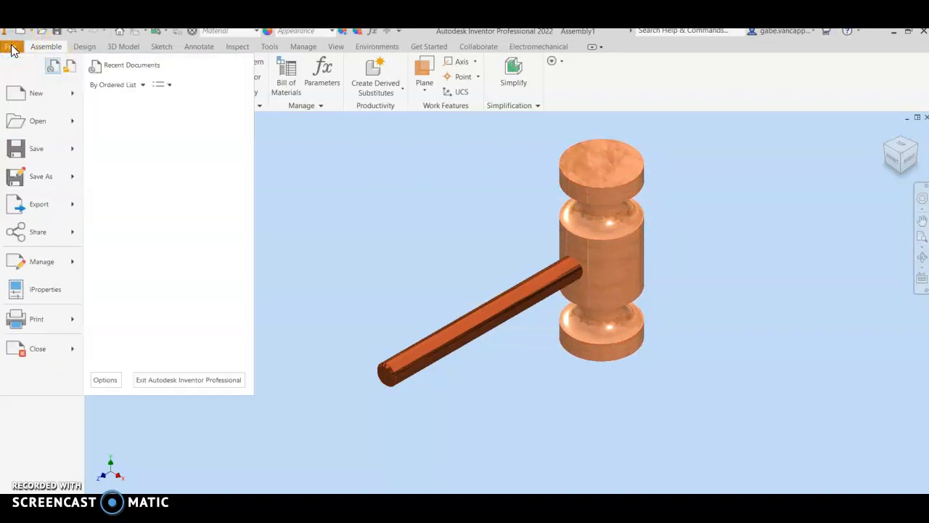
{"action": "left_click", "coordinate": [29, 176]}
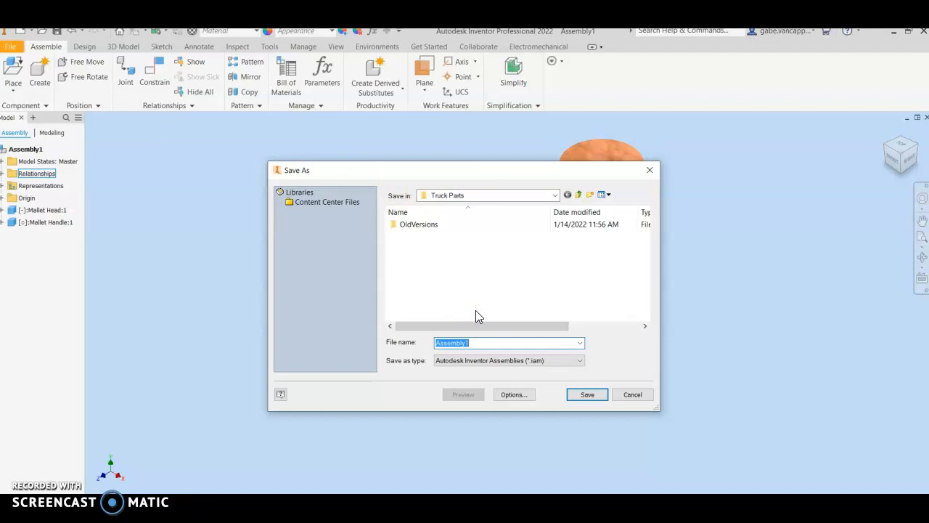
{"action": "type", "text": "Completed Mallet"}
{"action": "left_click", "coordinate": [587, 394]}
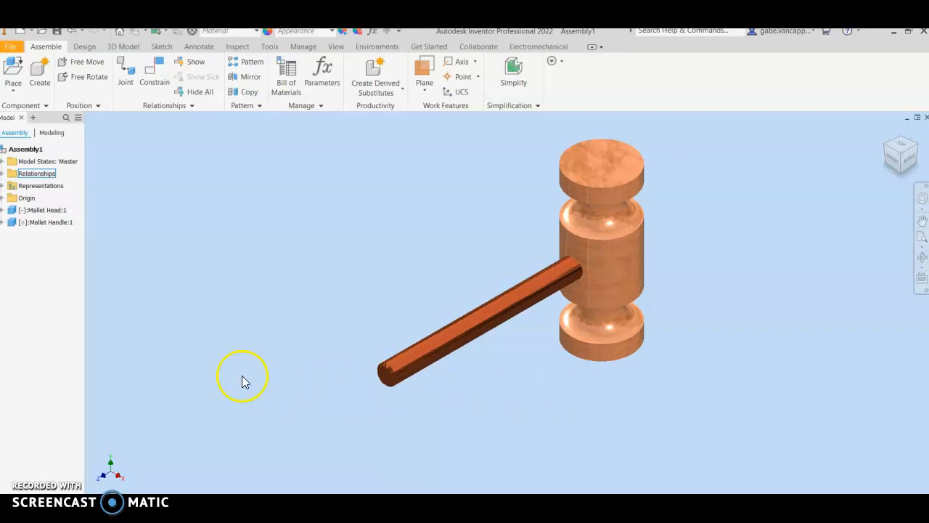
{"action": "left_click", "coordinate": [49, 483]}
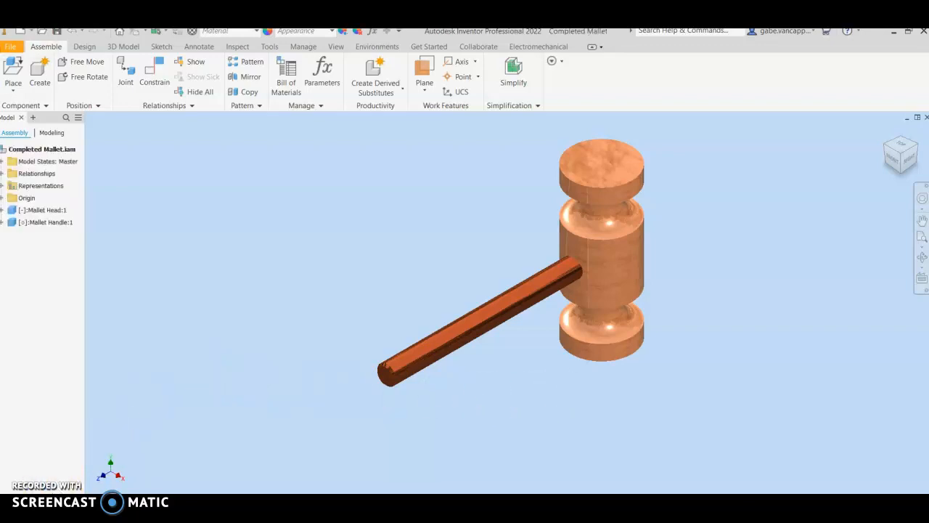